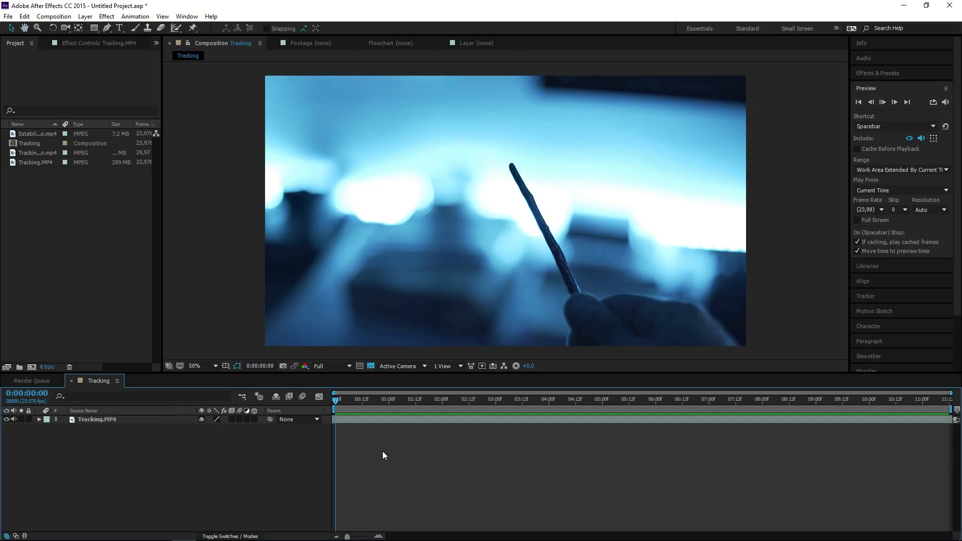
Step: Preview the Tracking.MP4 footage, then create a motion track on that layer from the first frame
{"action": "key", "text": "space"}
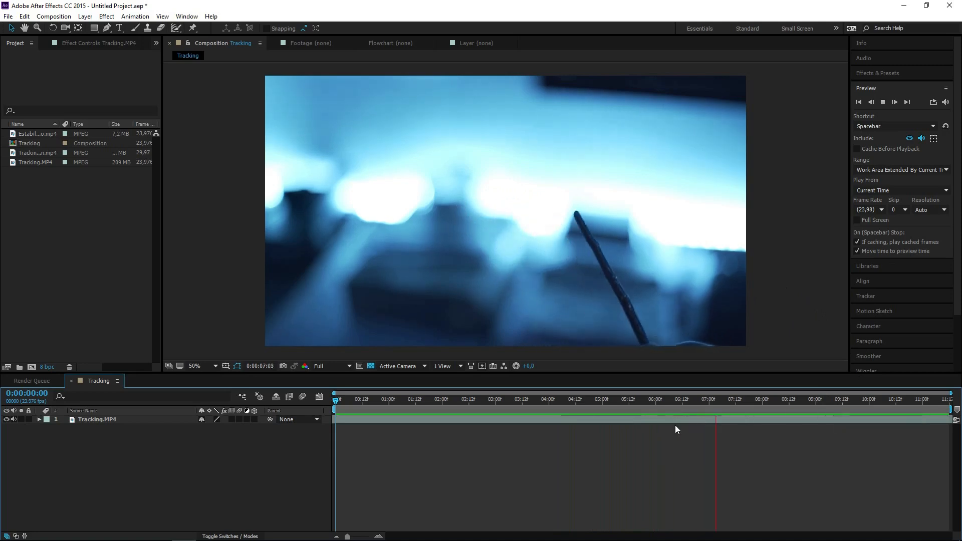
{"action": "left_click_drag", "start_coordinate": [624, 401], "coordinate": [332, 400]}
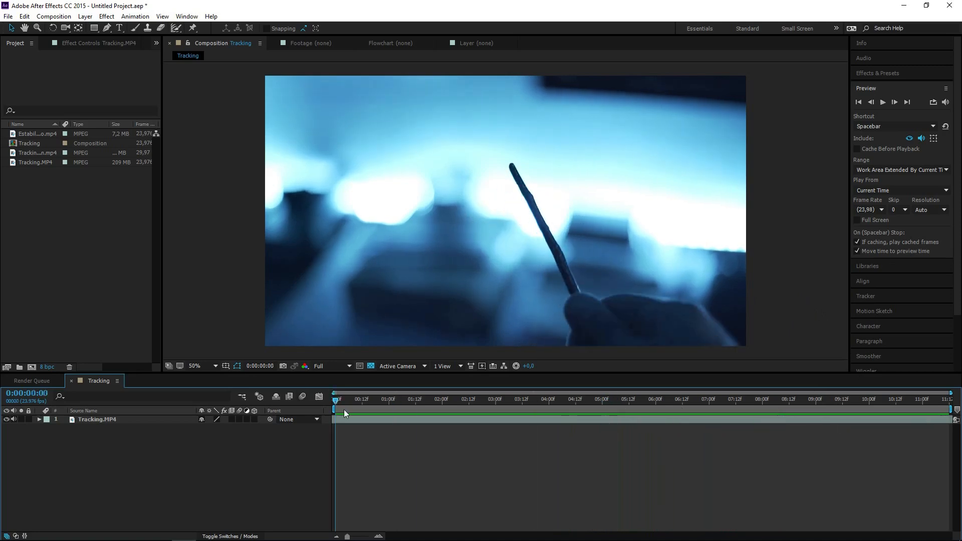
{"action": "left_click", "coordinate": [92, 419]}
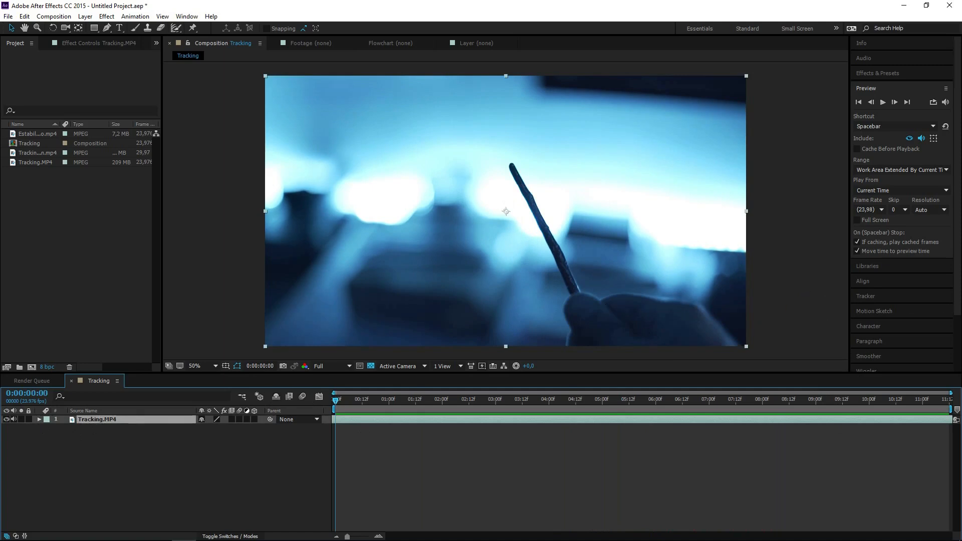
{"action": "left_click", "coordinate": [866, 296]}
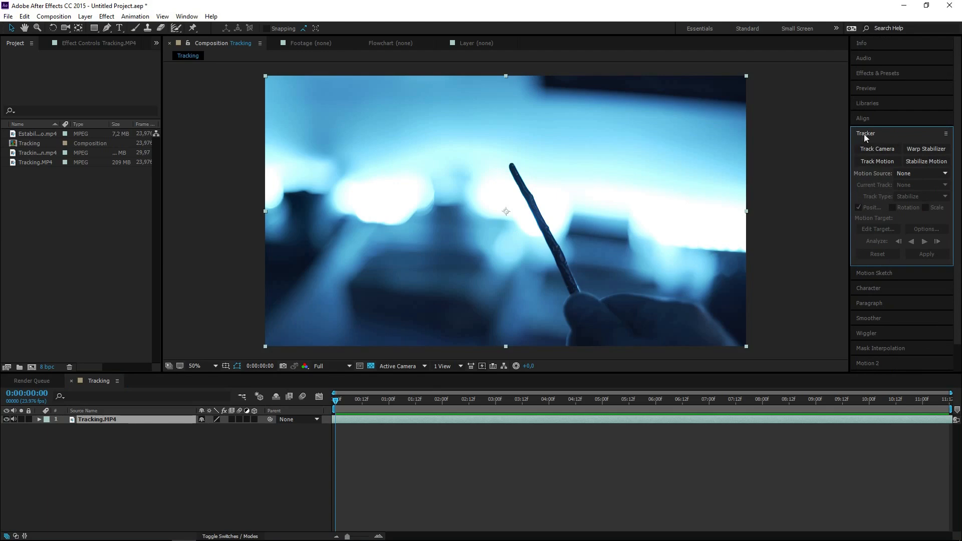
{"action": "left_click", "coordinate": [185, 19]}
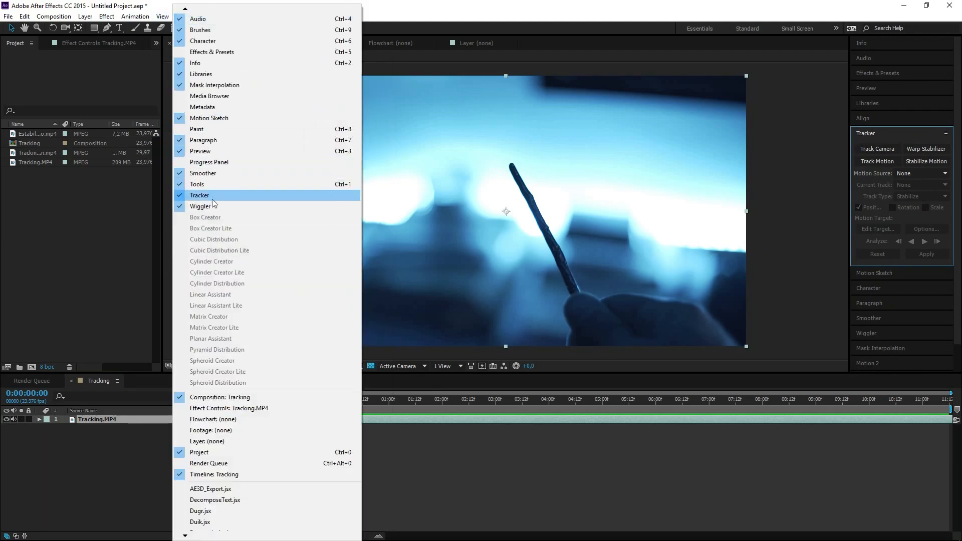
{"action": "left_click", "coordinate": [904, 133]}
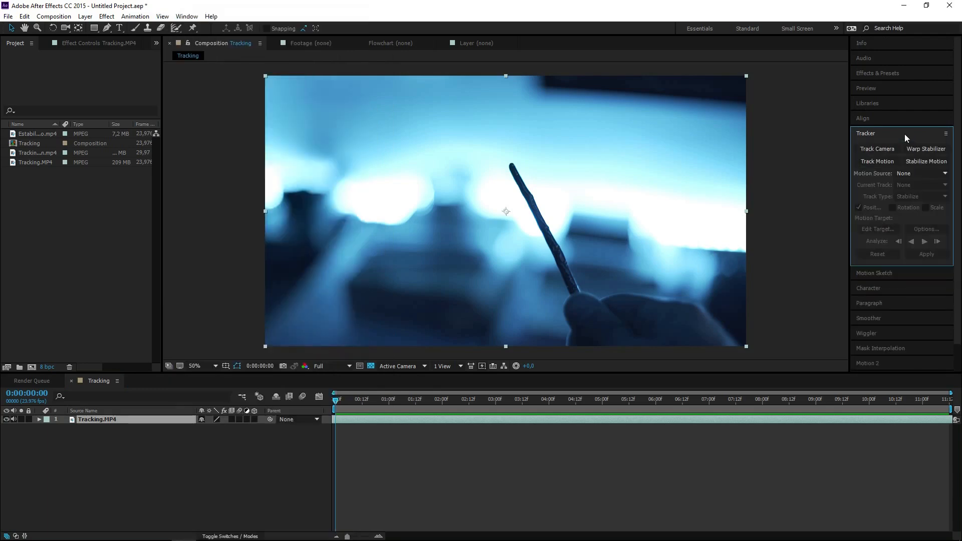
{"action": "left_click", "coordinate": [899, 162]}
{"action": "left_click", "coordinate": [886, 161]}
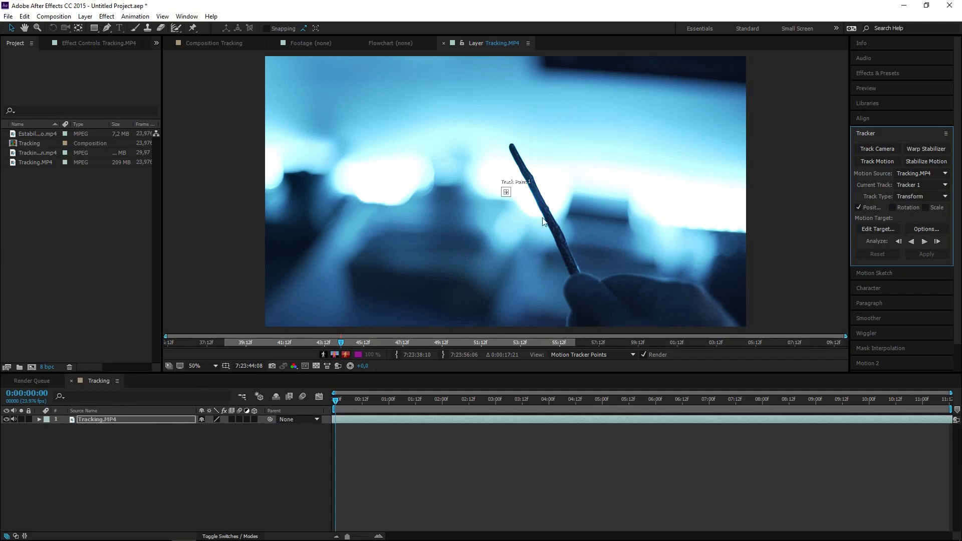
{"action": "scroll", "coordinate": [502, 194], "scroll_direction": "up", "scroll_amount": 2}
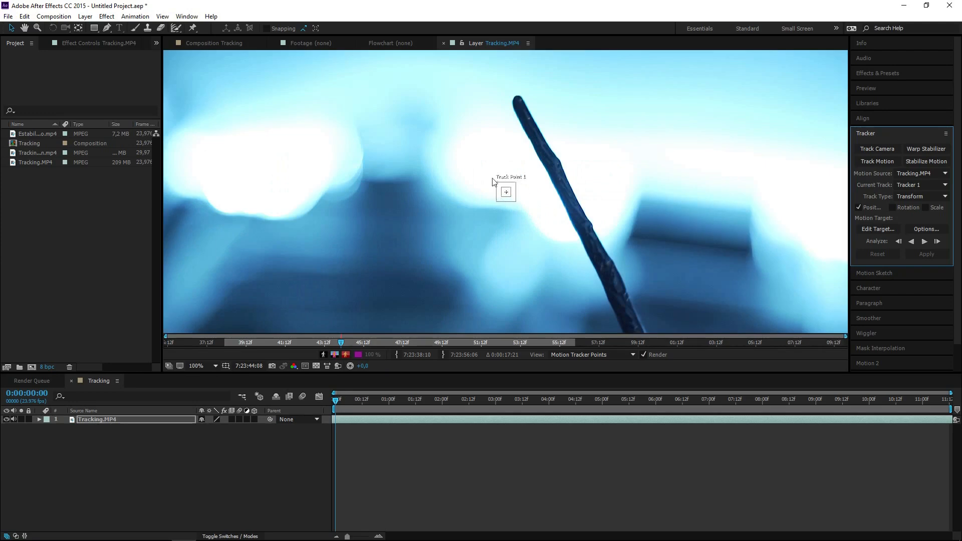
{"action": "scroll", "coordinate": [491, 199], "scroll_direction": "up", "scroll_amount": 1}
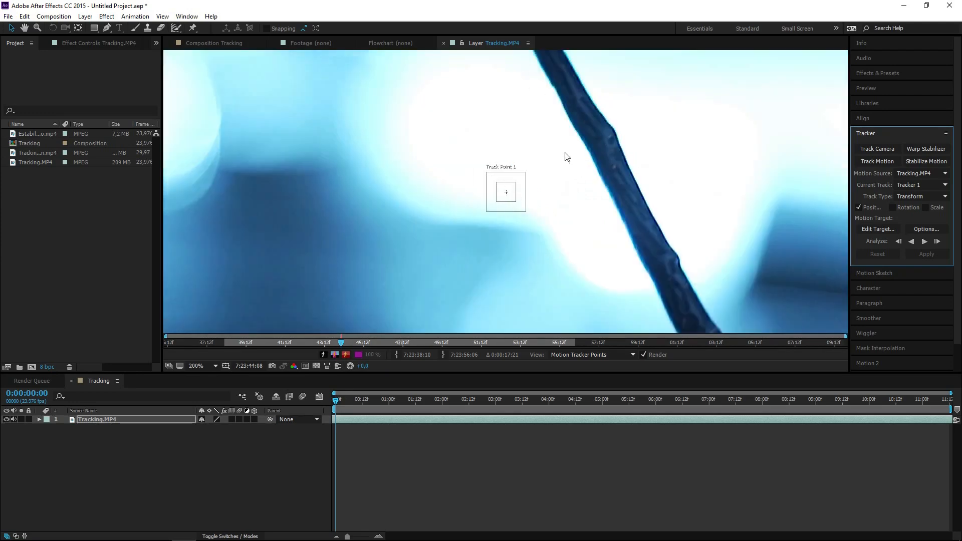
{"action": "scroll", "coordinate": [563, 158], "scroll_direction": "down", "scroll_amount": 2}
{"action": "scroll", "coordinate": [562, 159], "scroll_direction": "up", "scroll_amount": 1}
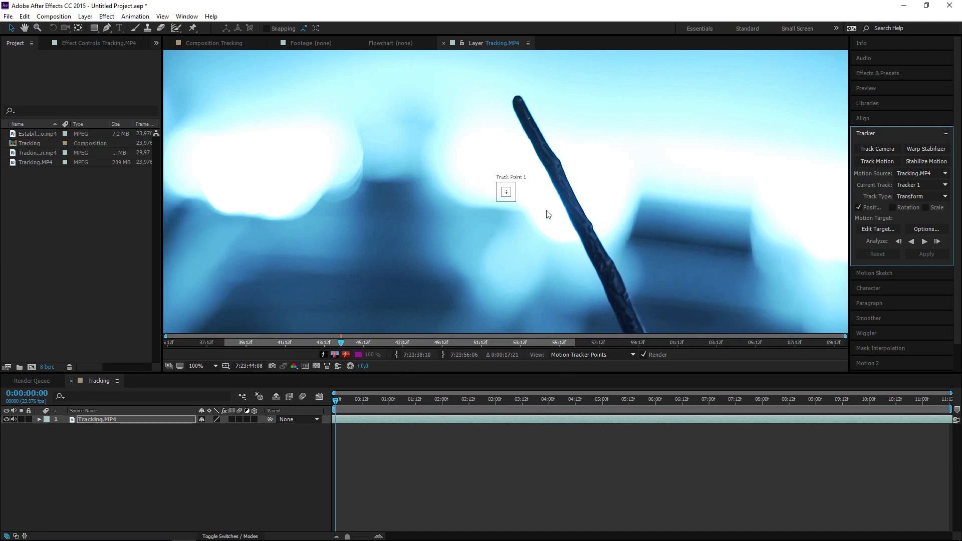
{"action": "key", "text": "comma"}
{"action": "key", "text": "comma"}
{"action": "key", "text": "period"}
{"action": "key", "text": "period"}
{"action": "key", "text": "period"}
{"action": "key", "text": "period"}
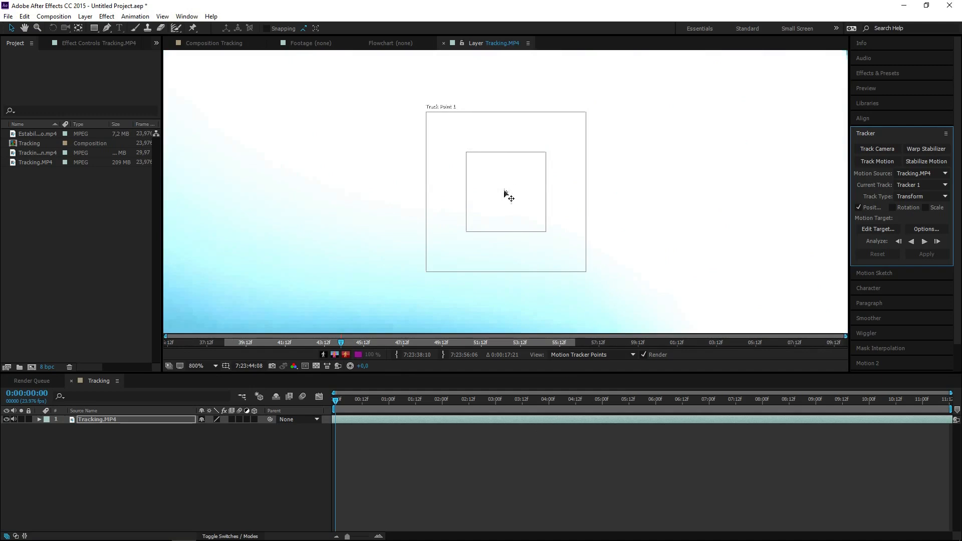
{"action": "key", "text": "comma"}
{"action": "key", "text": "comma"}
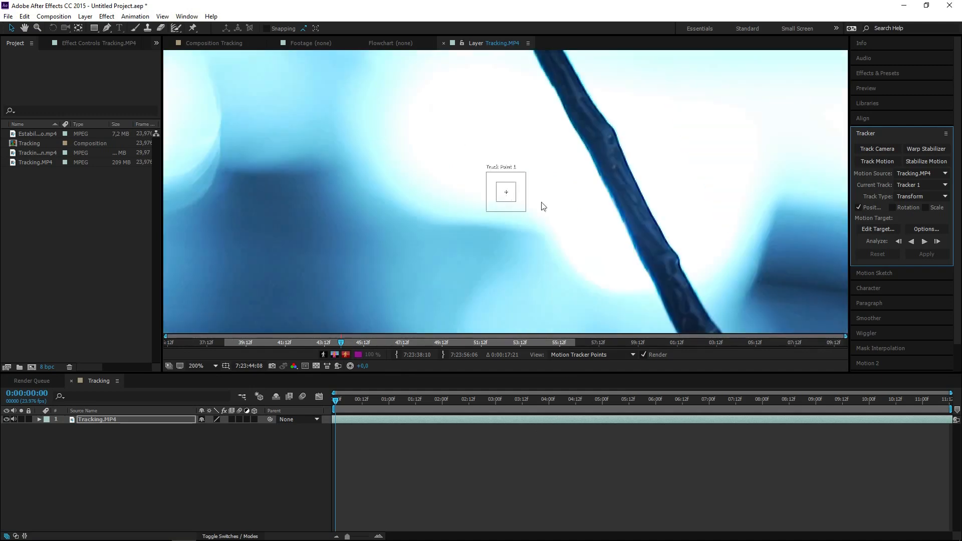
{"action": "key", "text": "comma"}
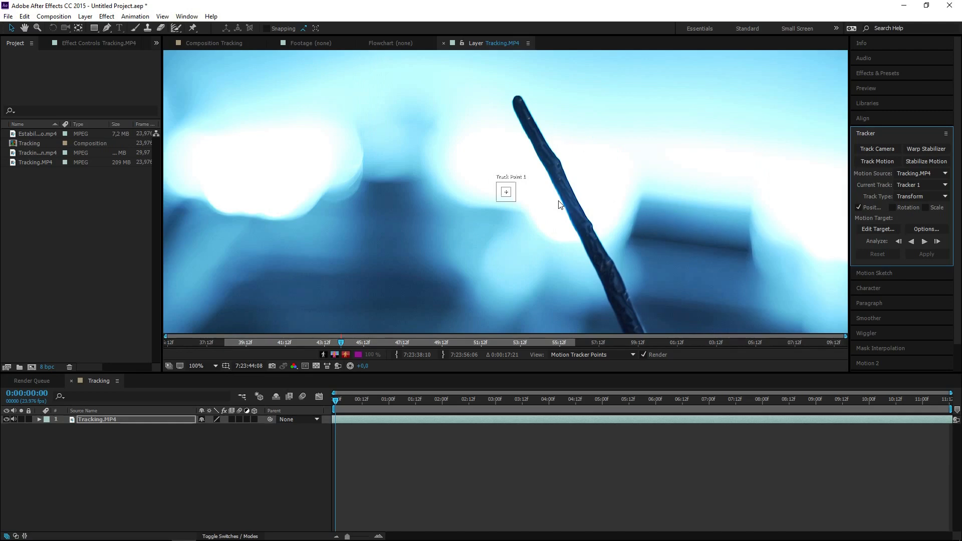
Step: Review the motion tracker's channel options and close them without applying changes
{"action": "left_click", "coordinate": [926, 229]}
{"action": "left_click_drag", "start_coordinate": [90, 16], "coordinate": [429, 129]}
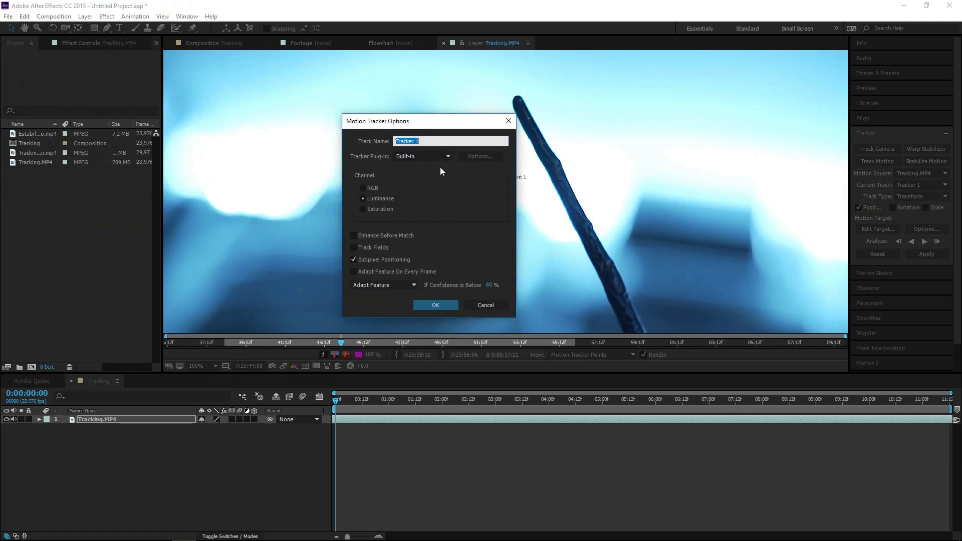
{"action": "left_click", "coordinate": [384, 199]}
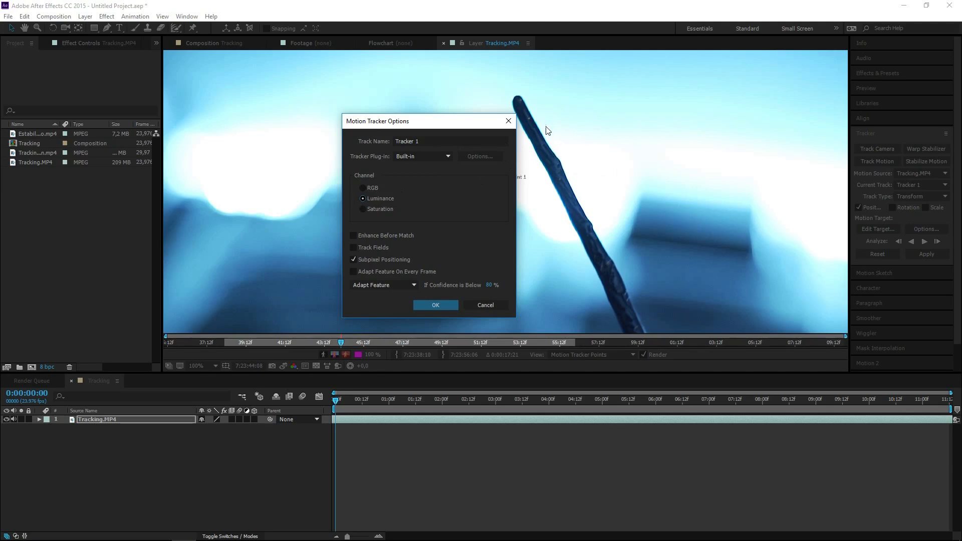
{"action": "left_click", "coordinate": [479, 308]}
Step: Place Track Point 1 on the tip of the stick and enlarge its outer search region around it
{"action": "scroll", "coordinate": [535, 193], "scroll_direction": "down", "scroll_amount": 2}
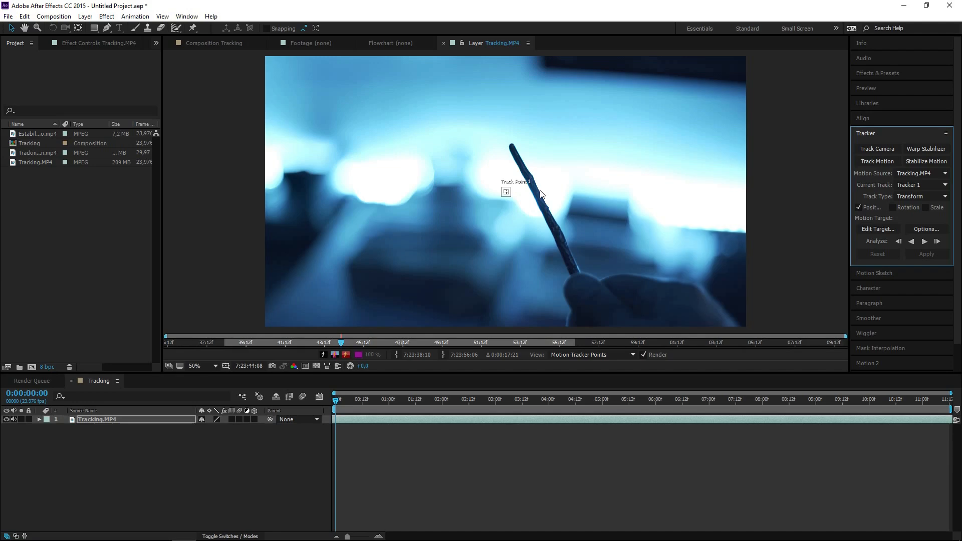
{"action": "scroll", "coordinate": [516, 197], "scroll_direction": "up", "scroll_amount": 1}
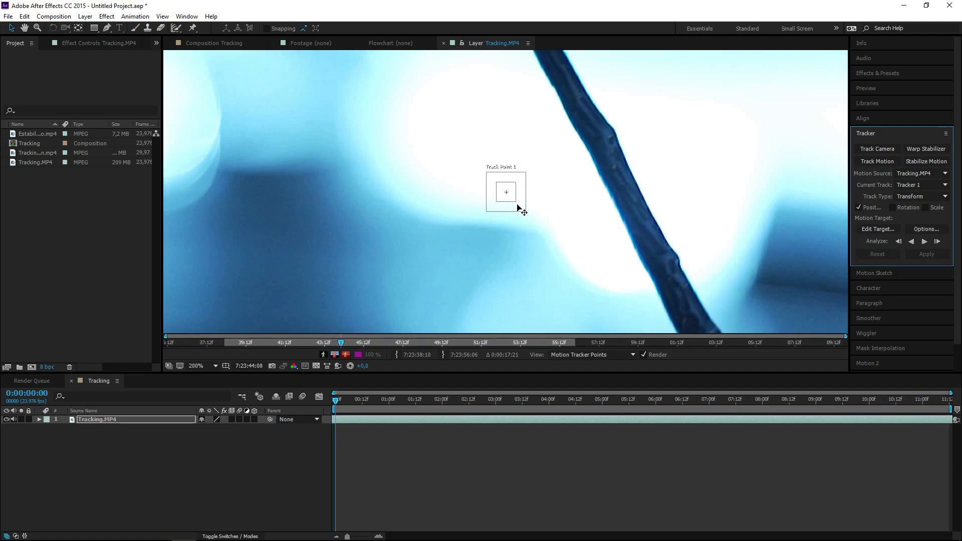
{"action": "mouse_move", "coordinate": [505, 197]}
{"action": "left_mouse_down"}
{"action": "mouse_move", "coordinate": [486, 43]}
{"action": "mouse_move", "coordinate": [500, 82]}
{"action": "mouse_move", "coordinate": [468, 142]}
{"action": "mouse_move", "coordinate": [477, 167]}
{"action": "mouse_move", "coordinate": [542, 168]}
{"action": "left_mouse_up"}
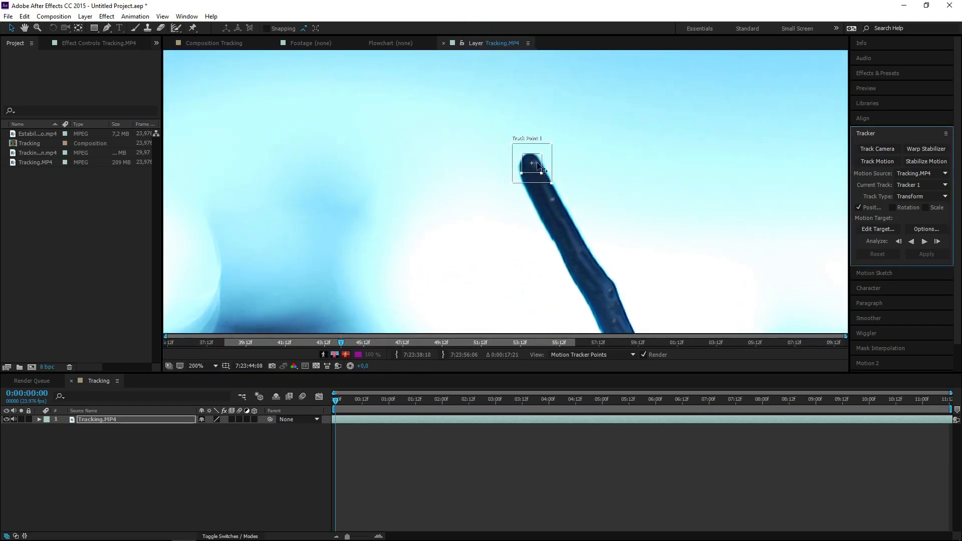
{"action": "left_click_drag", "start_coordinate": [532, 174], "coordinate": [529, 170]}
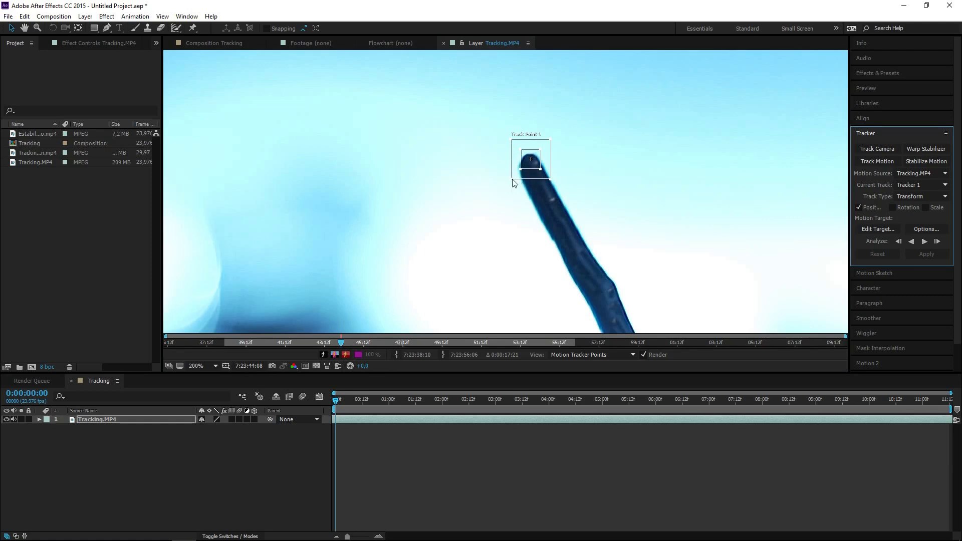
{"action": "left_click_drag", "start_coordinate": [512, 179], "coordinate": [460, 232]}
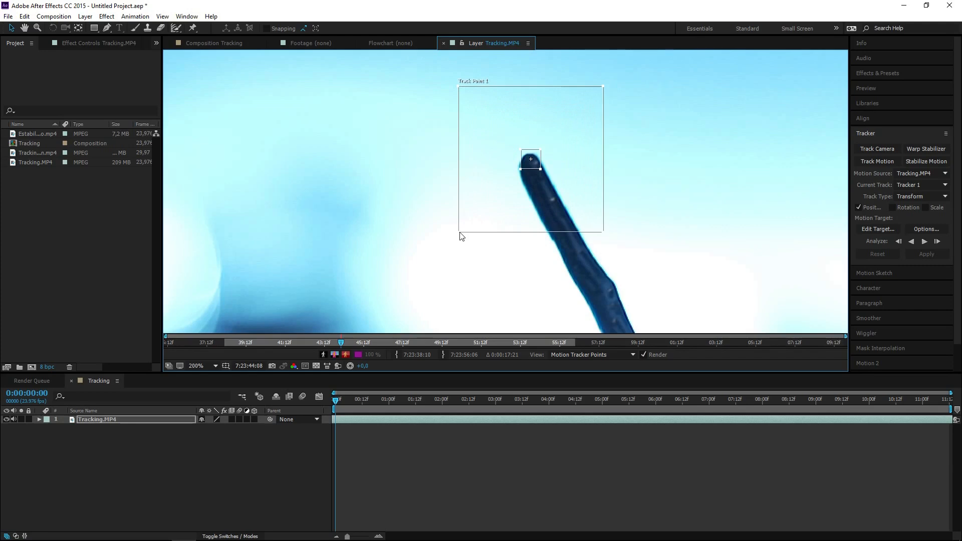
{"action": "key", "text": "comma"}
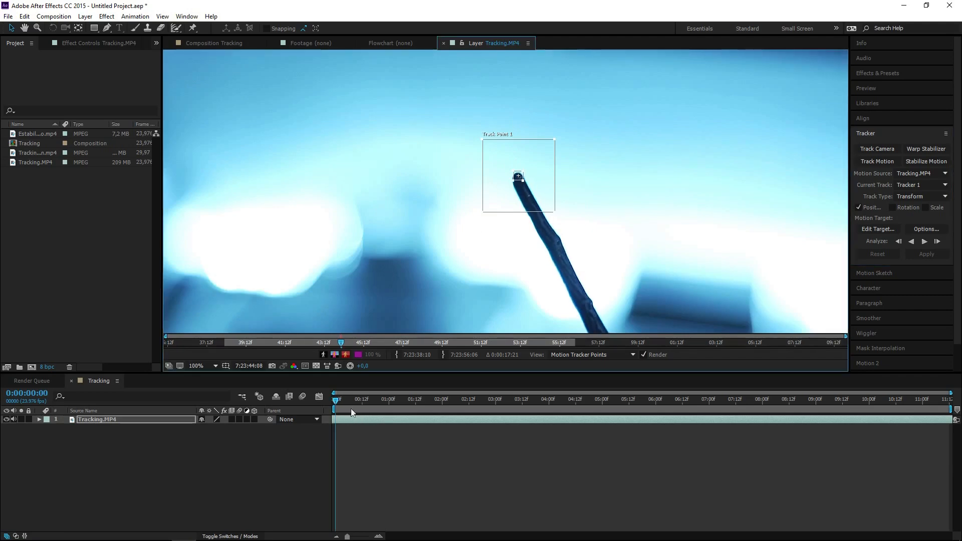
Step: Try a much wider search region around the stick tip, then shrink it to a small box close to the tip
{"action": "mouse_move", "coordinate": [336, 398]}
{"action": "left_mouse_down"}
{"action": "mouse_move", "coordinate": [345, 400]}
{"action": "mouse_move", "coordinate": [335, 400]}
{"action": "left_mouse_up"}
{"action": "scroll", "coordinate": [529, 193], "scroll_direction": "down", "scroll_amount": 2}
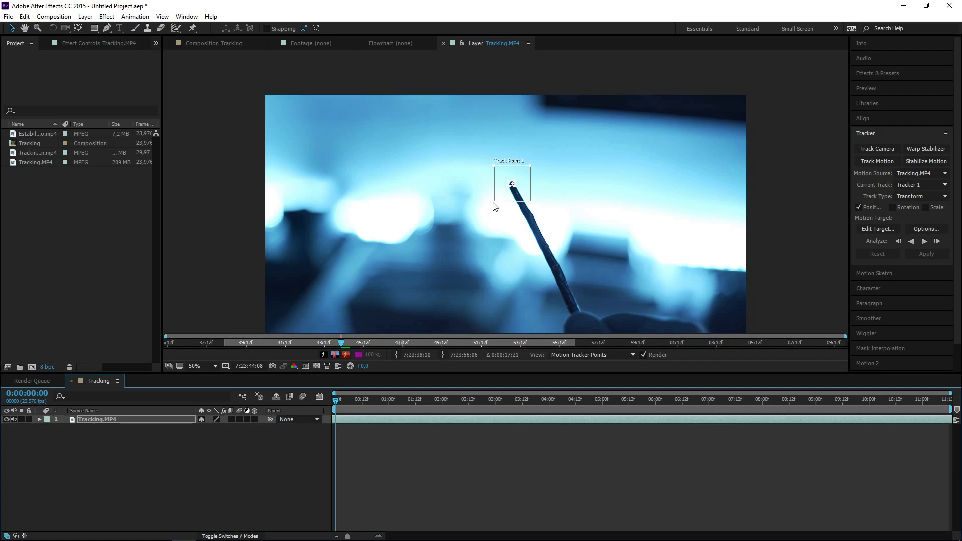
{"action": "left_click_drag", "start_coordinate": [495, 205], "coordinate": [436, 234]}
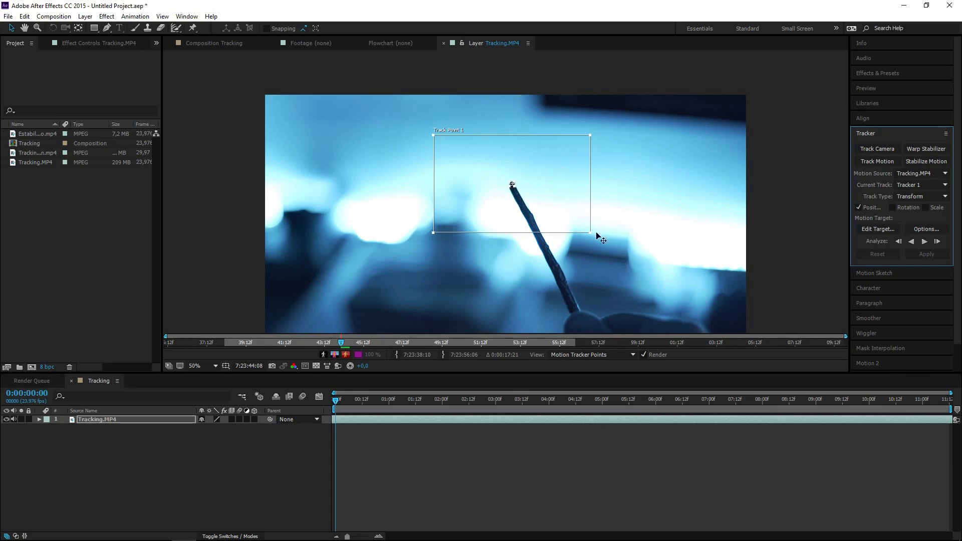
{"action": "left_click_drag", "start_coordinate": [589, 233], "coordinate": [521, 197]}
{"action": "scroll", "coordinate": [521, 196], "scroll_direction": "up", "scroll_amount": 3}
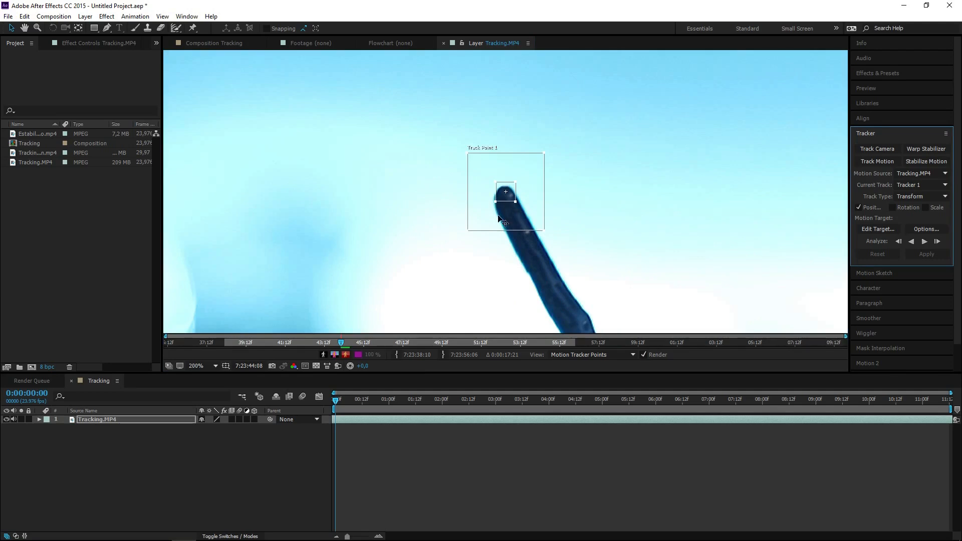
Step: Fine-tune Track Point 1's position on the stick tip and slightly enlarge its search region
{"action": "scroll", "coordinate": [503, 220], "scroll_direction": "down", "scroll_amount": 4}
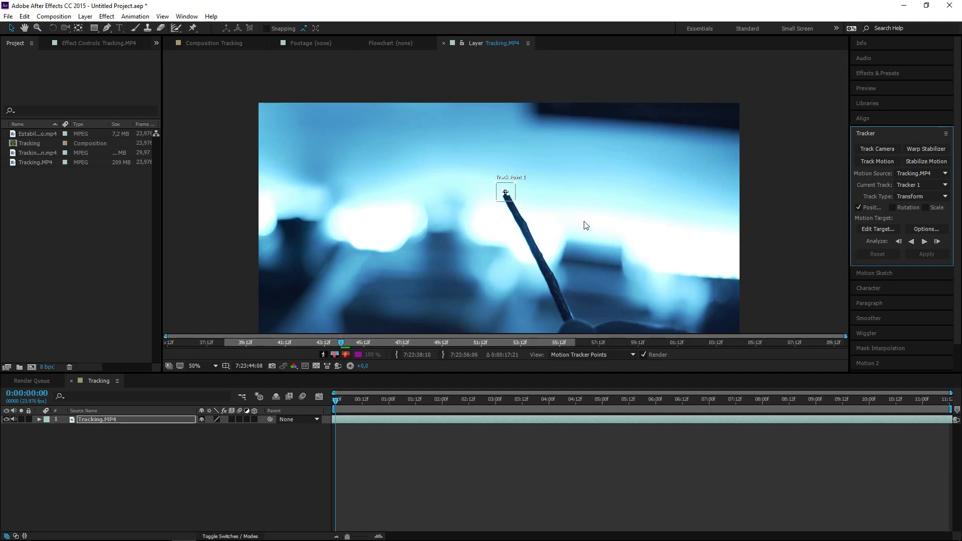
{"action": "scroll", "coordinate": [477, 205], "scroll_direction": "up", "scroll_amount": 2}
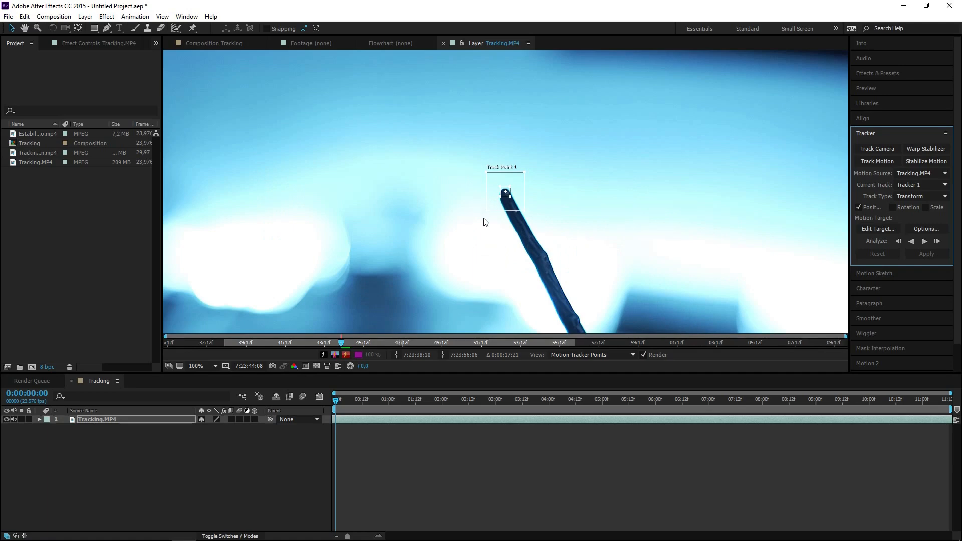
{"action": "scroll", "coordinate": [484, 218], "scroll_direction": "up", "scroll_amount": 1}
{"action": "left_click_drag", "start_coordinate": [504, 199], "coordinate": [502, 202]}
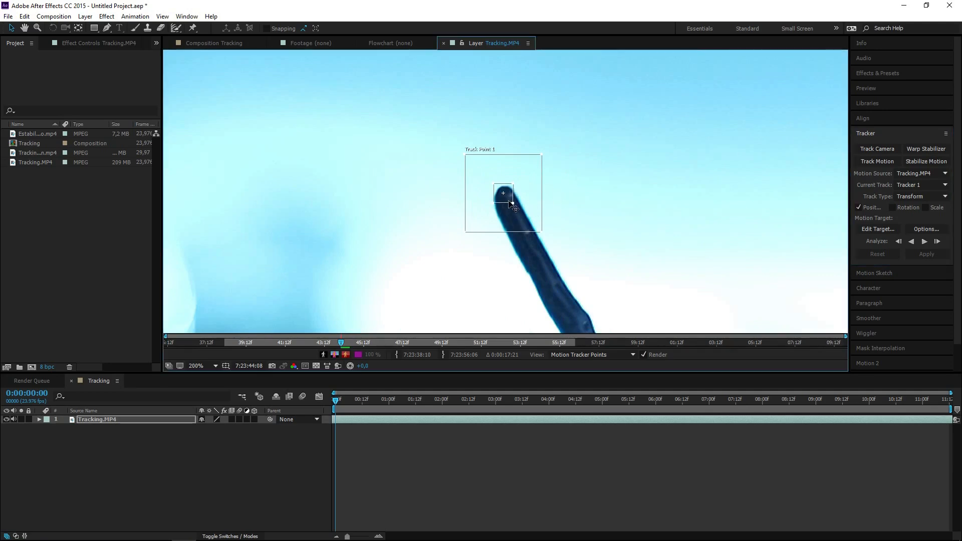
{"action": "left_click_drag", "start_coordinate": [543, 234], "coordinate": [564, 249]}
{"action": "scroll", "coordinate": [535, 207], "scroll_direction": "down", "scroll_amount": 2}
{"action": "scroll", "coordinate": [535, 207], "scroll_direction": "up", "scroll_amount": 1}
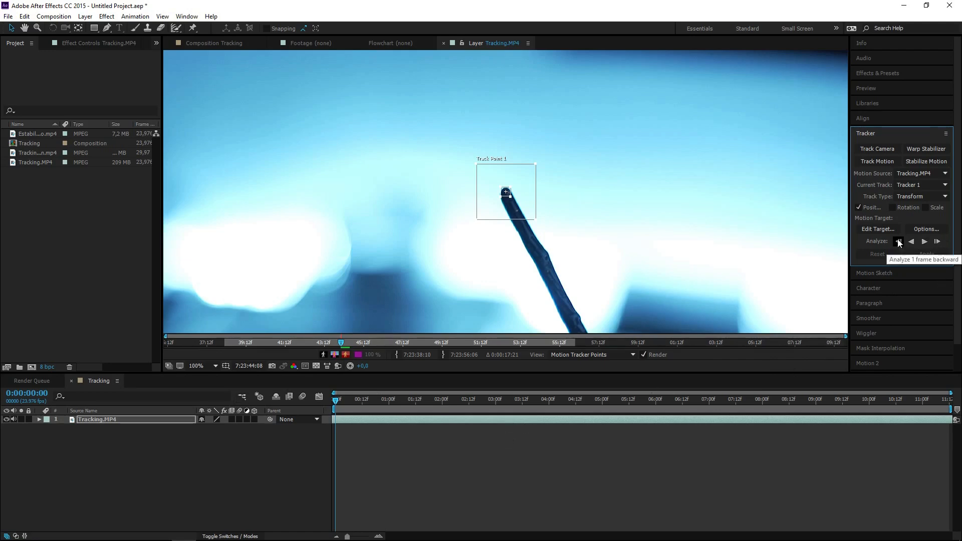
Step: Test the track one frame forward and back, then analyze the motion forward through the whole clip
{"action": "left_click", "coordinate": [935, 240]}
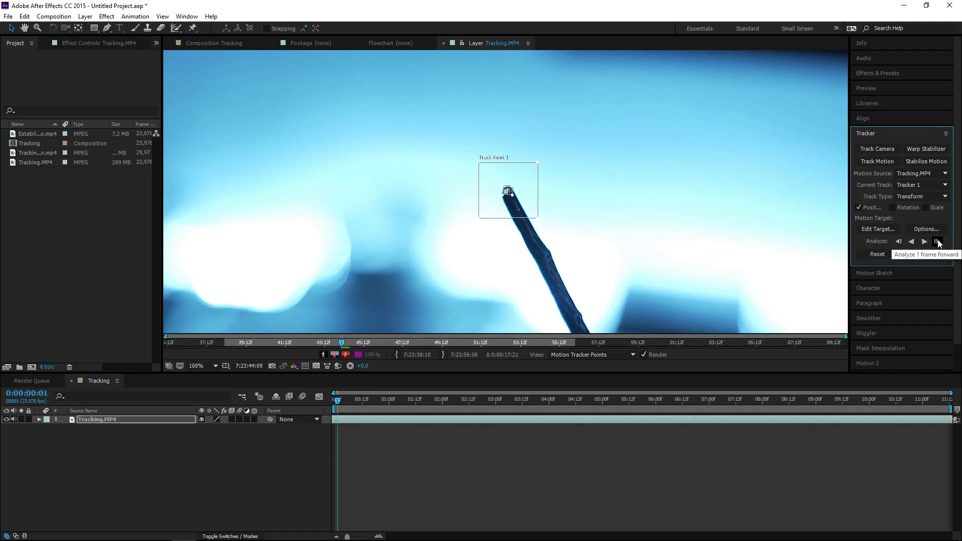
{"action": "left_click", "coordinate": [899, 243]}
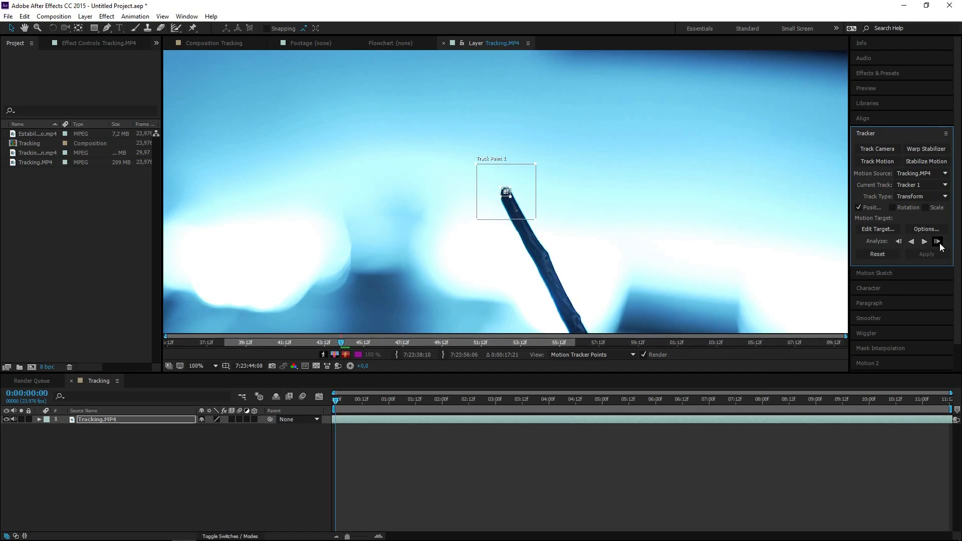
{"action": "left_click", "coordinate": [924, 242]}
{"action": "left_click", "coordinate": [925, 242]}
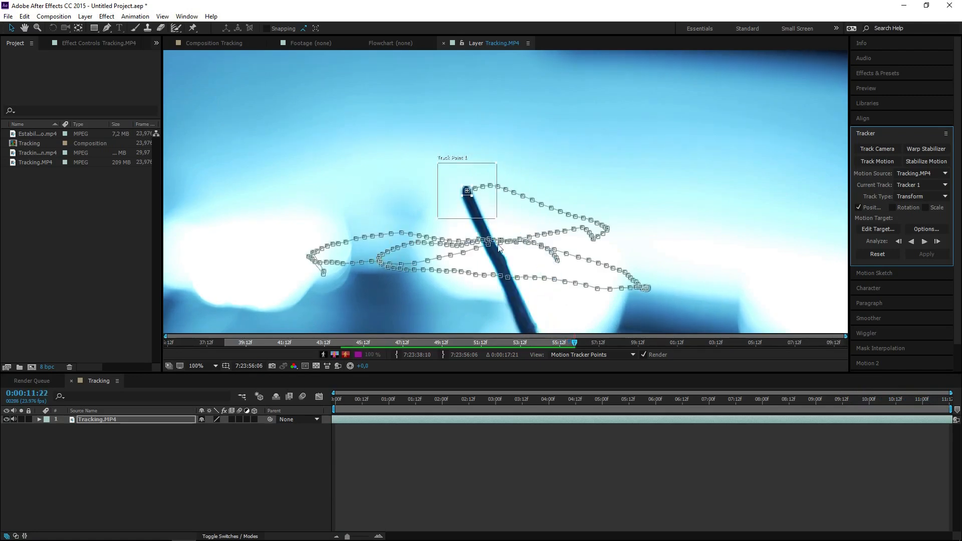
Step: Go to 0:00:09:08, where the track slips off, and move Track Point 1 back onto the stick tip
{"action": "left_click_drag", "start_coordinate": [566, 344], "coordinate": [550, 344]}
{"action": "mouse_move", "coordinate": [538, 343]}
{"action": "left_mouse_down"}
{"action": "mouse_move", "coordinate": [550, 341]}
{"action": "mouse_move", "coordinate": [360, 329]}
{"action": "mouse_move", "coordinate": [523, 333]}
{"action": "left_mouse_up"}
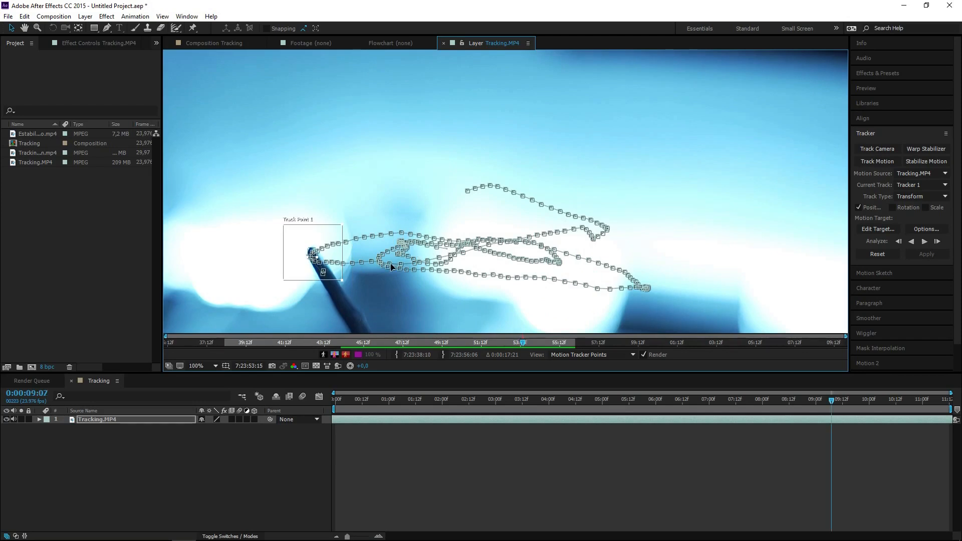
{"action": "scroll", "coordinate": [395, 267], "scroll_direction": "up", "scroll_amount": 4}
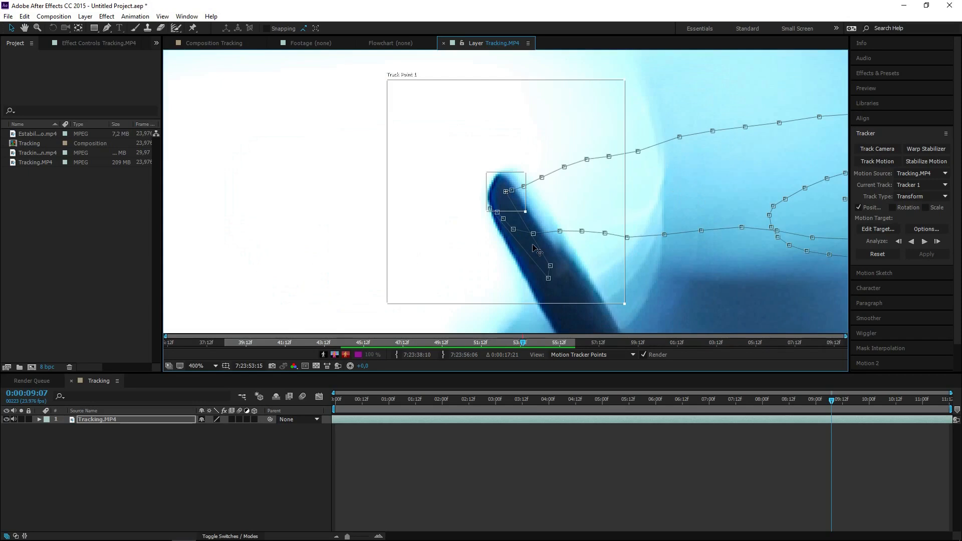
{"action": "key", "text": "Page_Down"}
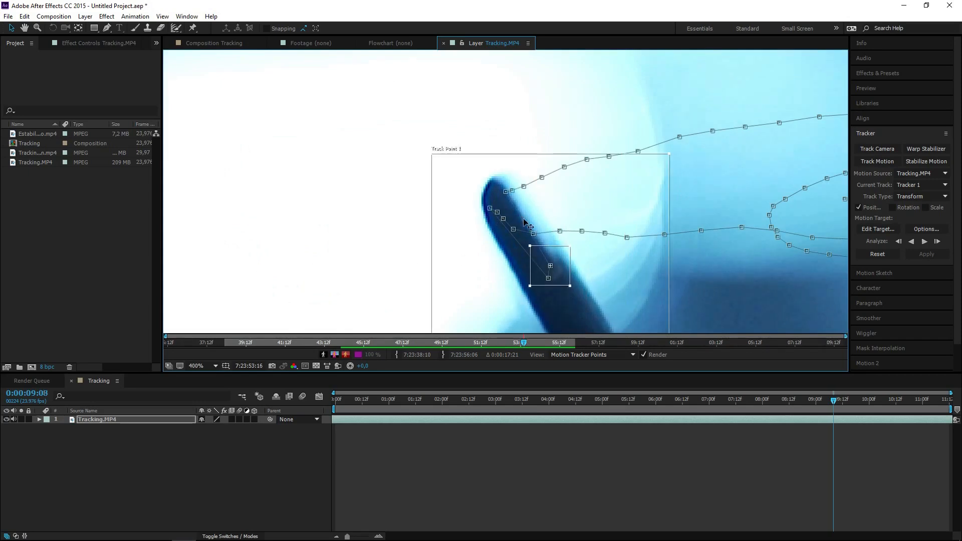
{"action": "left_click_drag", "start_coordinate": [570, 285], "coordinate": [514, 219]}
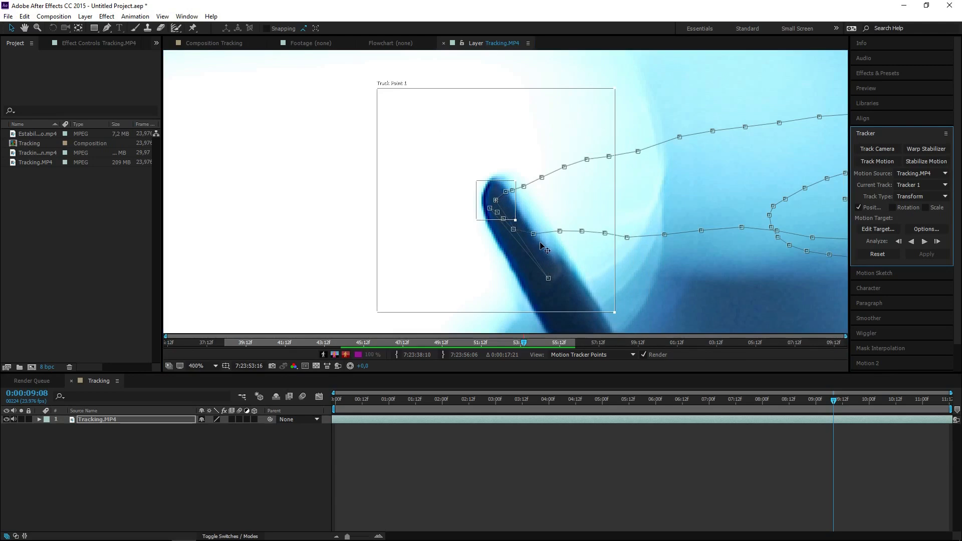
Step: Advance to 0:00:09:09 and move Track Point 1 back onto the stick tip
{"action": "key", "text": "Page_Down"}
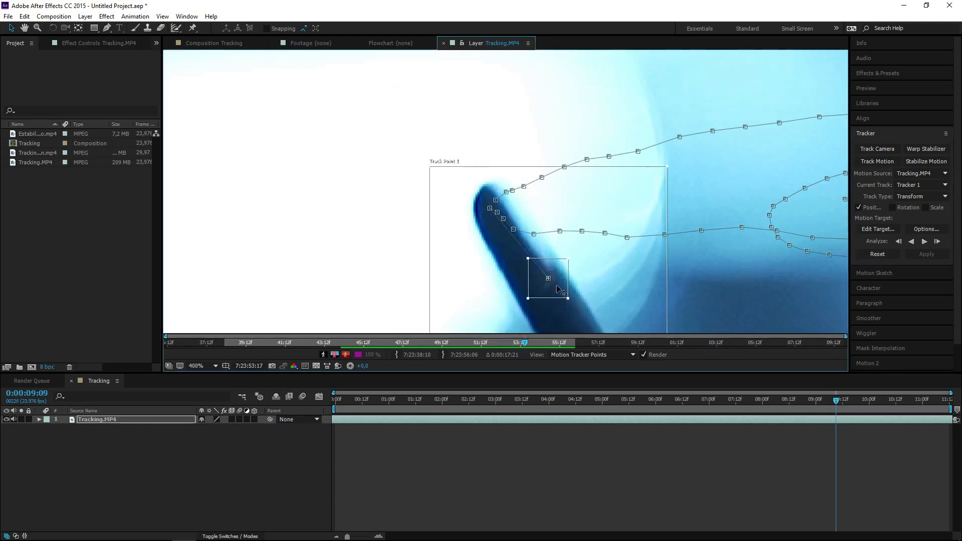
{"action": "left_click_drag", "start_coordinate": [554, 289], "coordinate": [502, 219]}
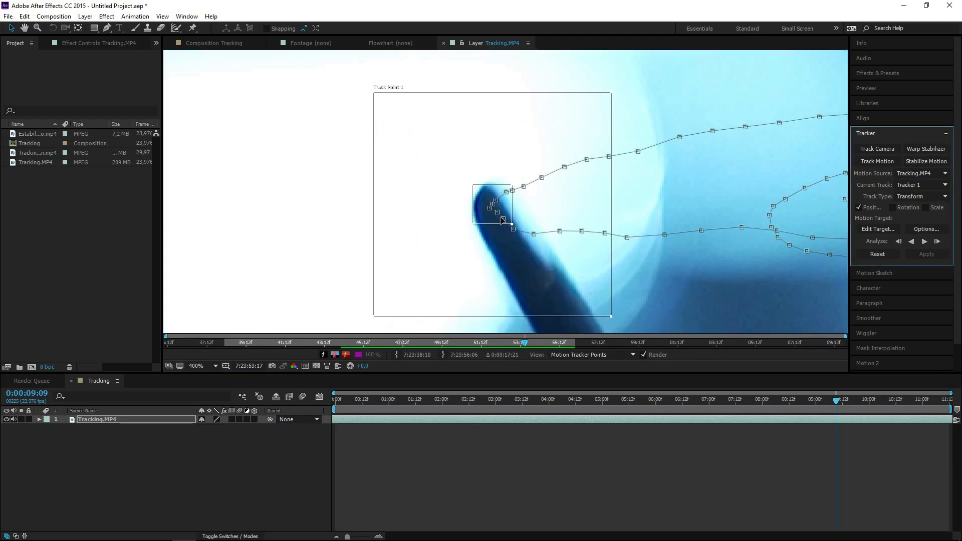
{"action": "key", "text": "comma"}
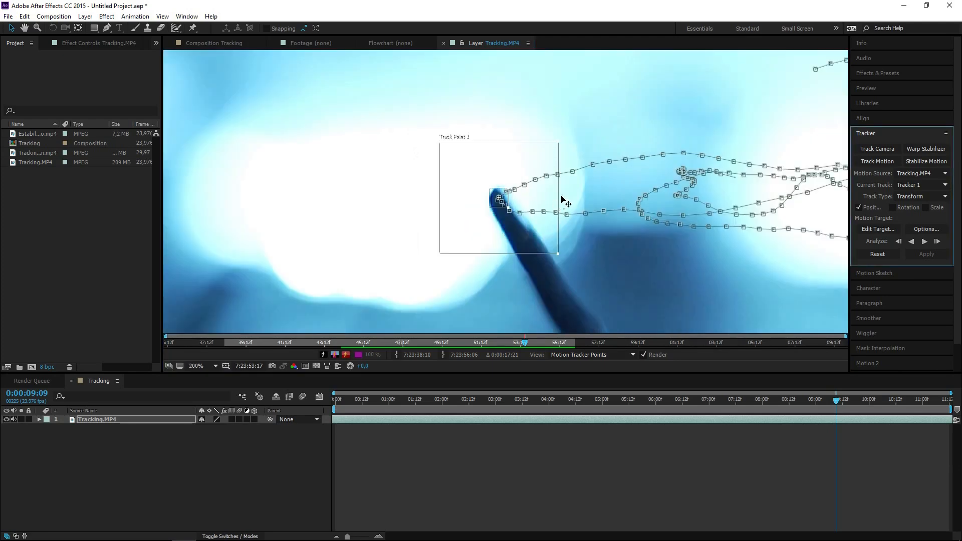
{"action": "key", "text": "comma"}
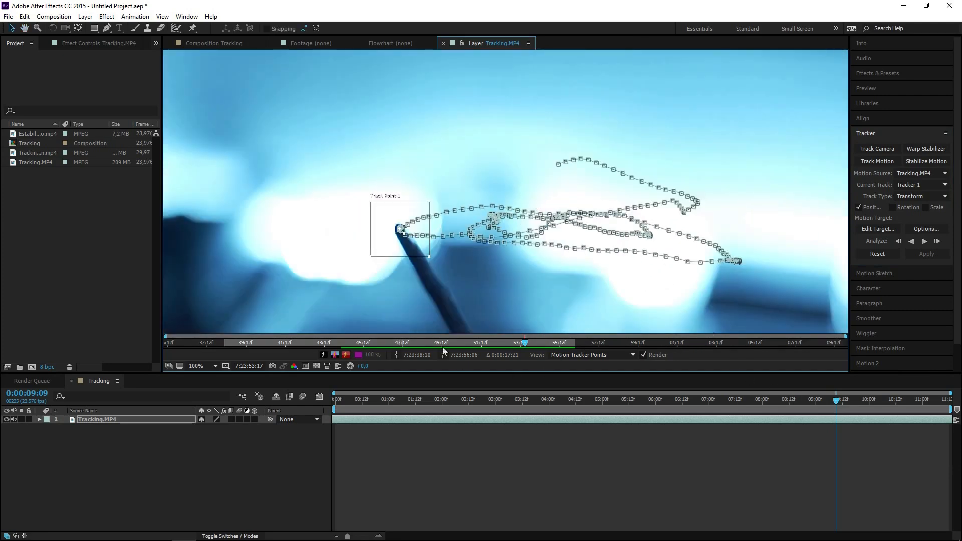
Step: Scrub and play through the tracked footage to review how well Track Point 1 follows the stick tip
{"action": "left_click_drag", "start_coordinate": [477, 342], "coordinate": [346, 327]}
{"action": "key", "text": "space"}
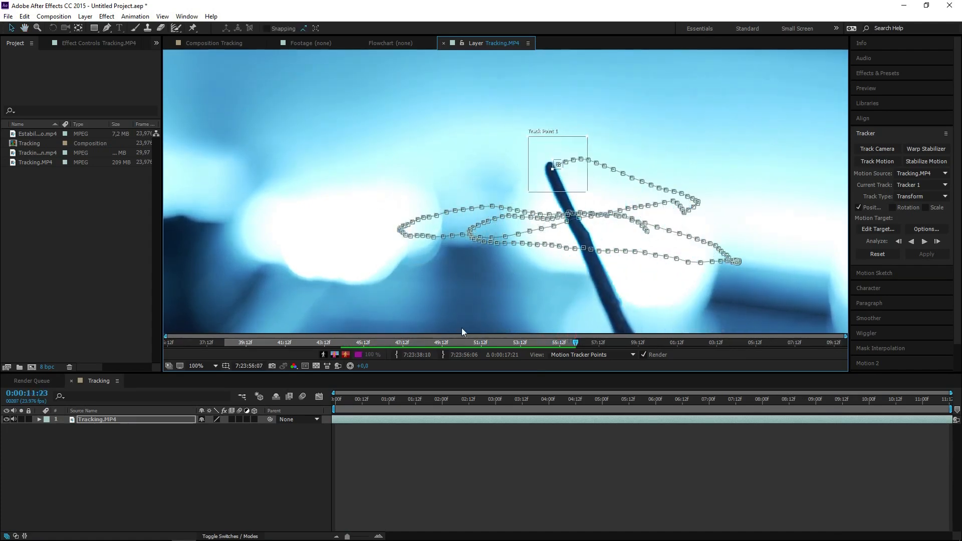
{"action": "left_click_drag", "start_coordinate": [497, 342], "coordinate": [406, 344]}
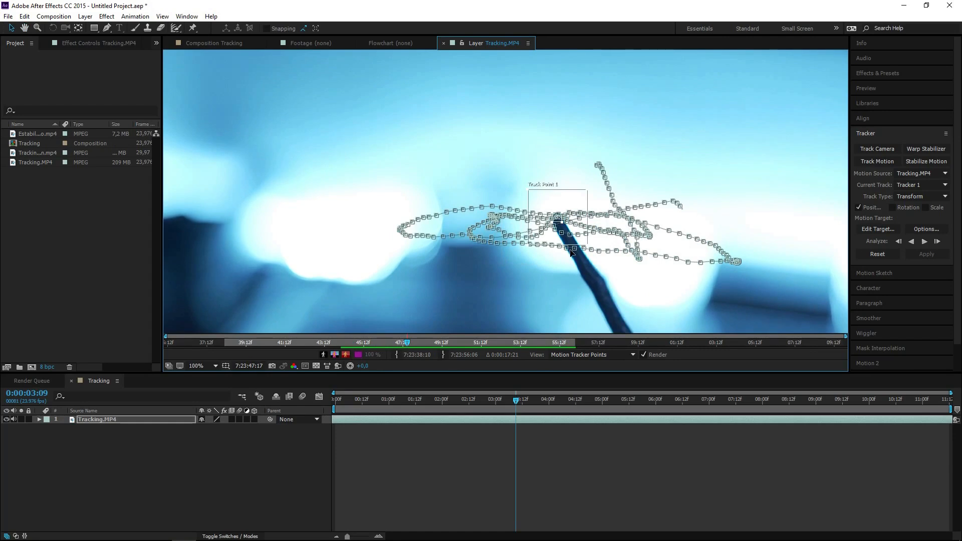
Step: Add a null object to the Tracking composition and rename it Tracking Ponta
{"action": "right_click", "coordinate": [123, 455]}
{"action": "mouse_move", "coordinate": [150, 360]}
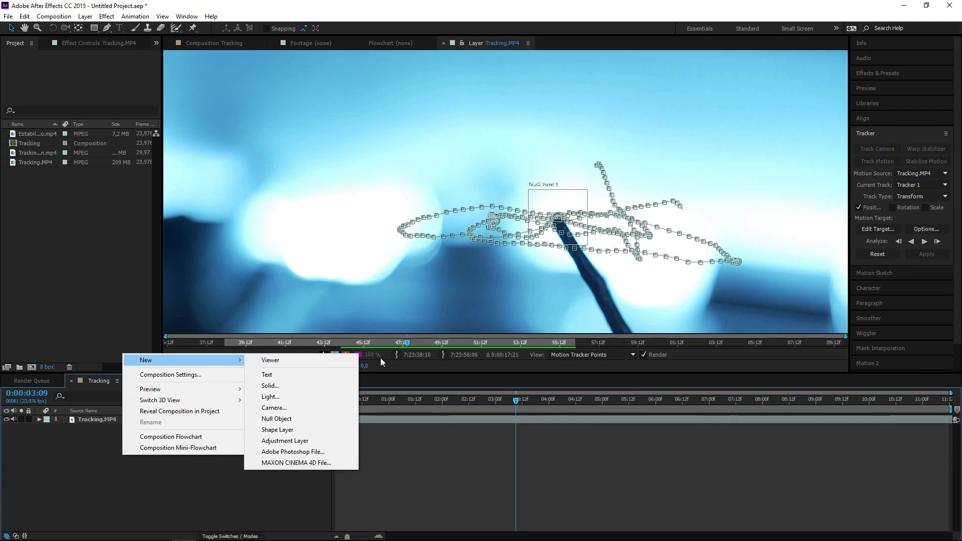
{"action": "left_click", "coordinate": [276, 419]}
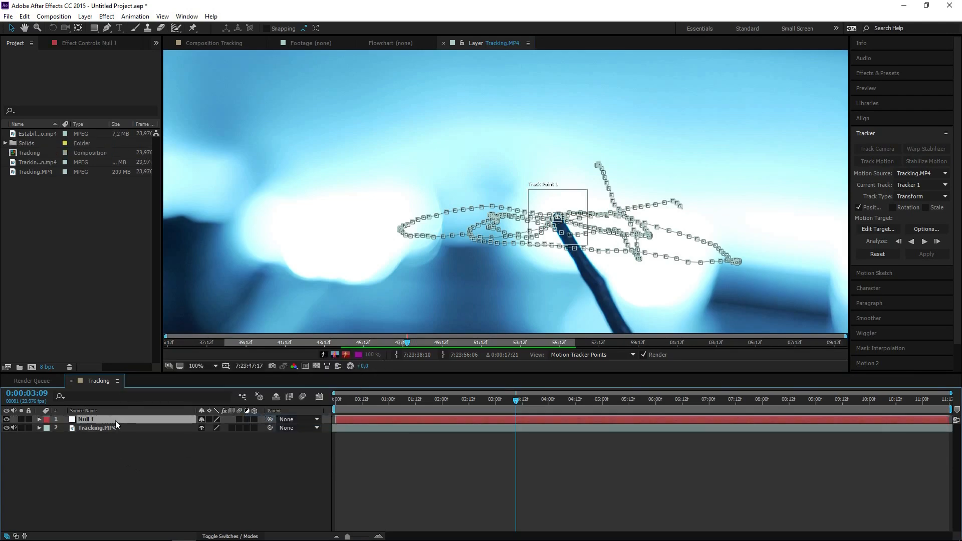
{"action": "key", "text": "Return"}
{"action": "type", "text": "Tracking"}
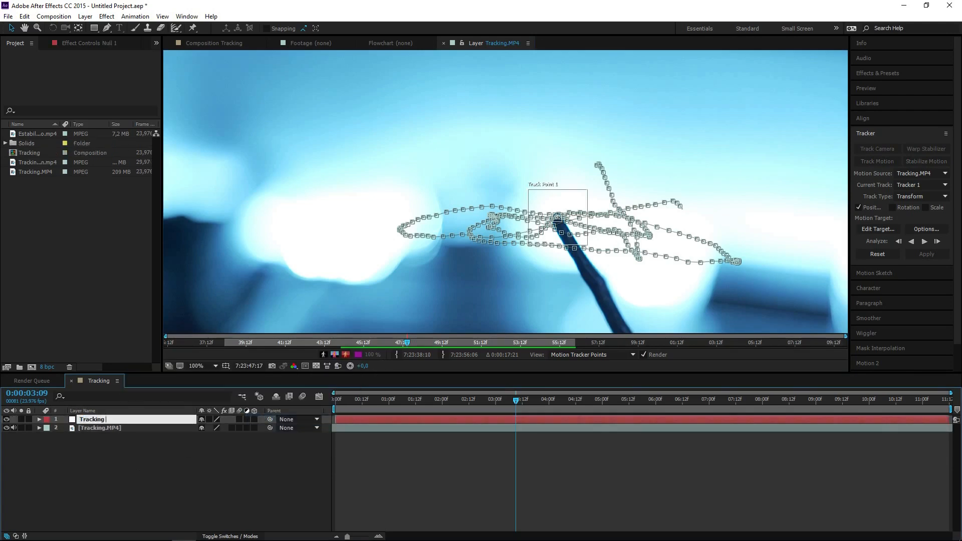
{"action": "type", "text": " Ponta"}
{"action": "key", "text": "Return"}
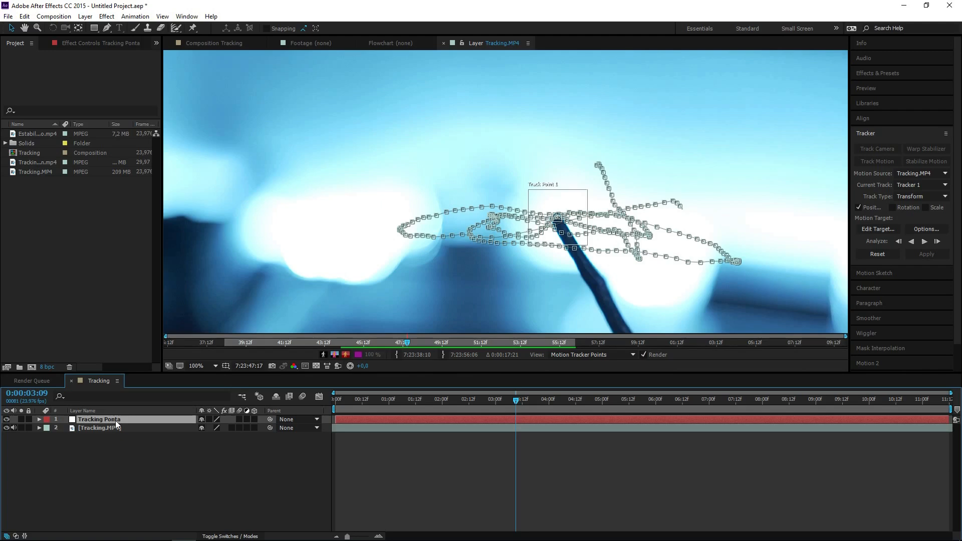
Step: Set the tracker's motion target to the Tracking Ponta layer
{"action": "left_click", "coordinate": [870, 230]}
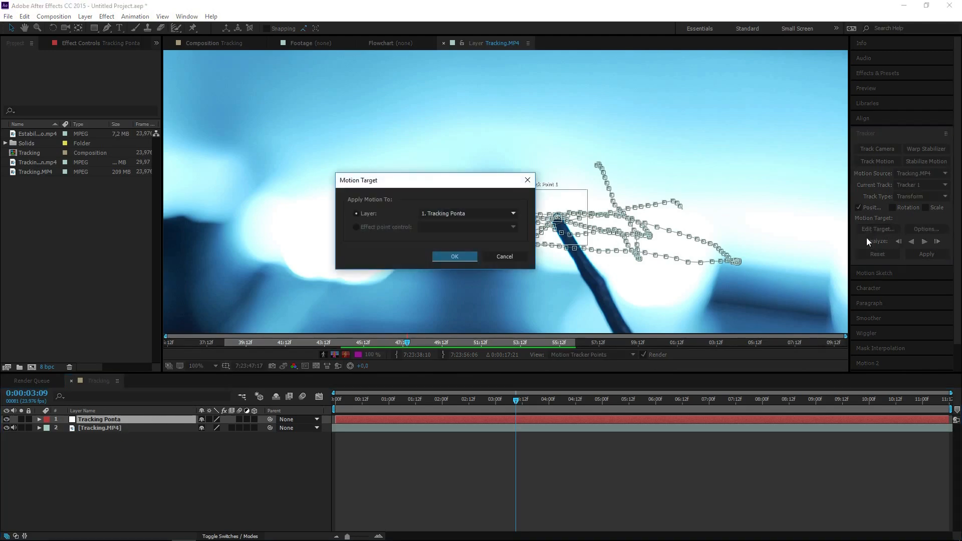
{"action": "left_click", "coordinate": [446, 214]}
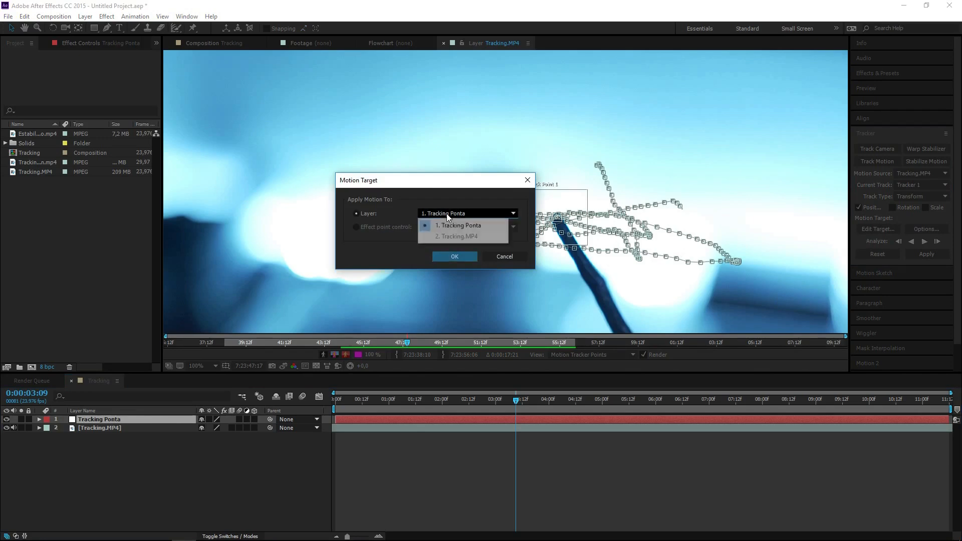
{"action": "left_click", "coordinate": [450, 225]}
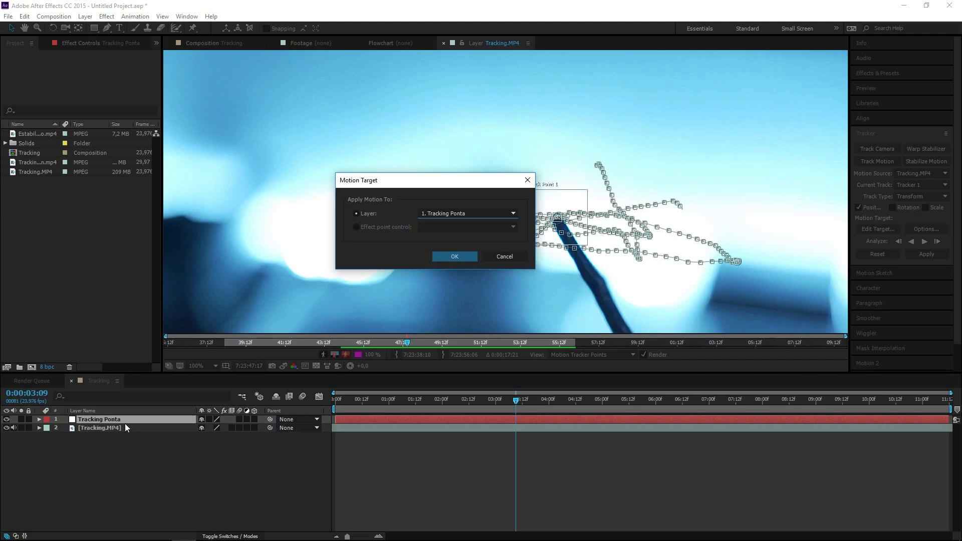
{"action": "left_click", "coordinate": [465, 255]}
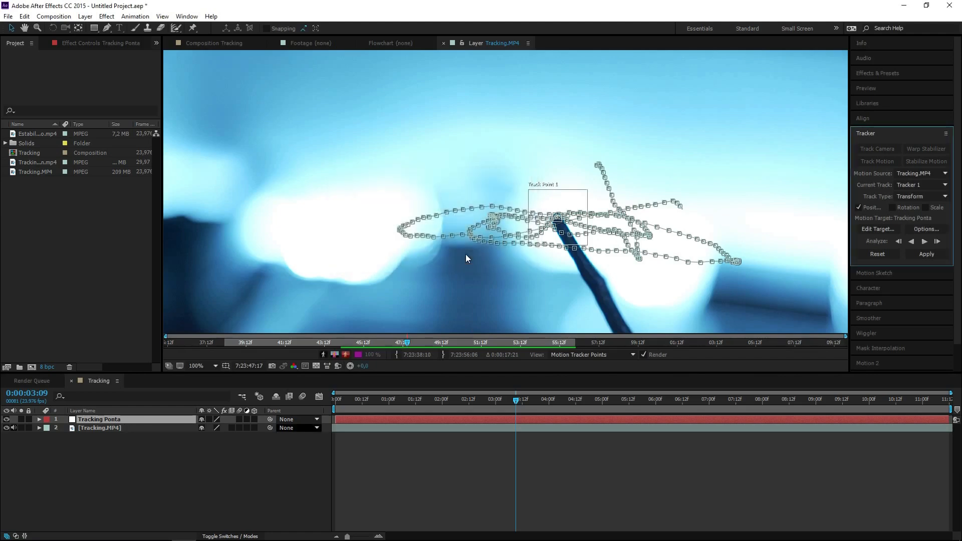
Step: Check the Tracking Ponta null's position in the Tracking composition, and return to the Tracking.MP4 layer view
{"action": "left_click", "coordinate": [471, 457]}
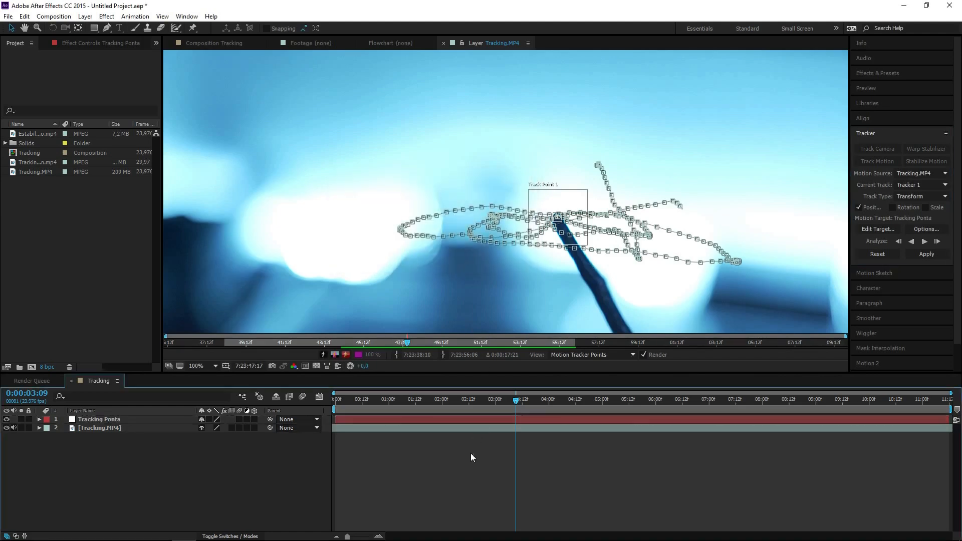
{"action": "left_click", "coordinate": [460, 422]}
{"action": "scroll", "coordinate": [531, 258], "scroll_direction": "down", "scroll_amount": 2}
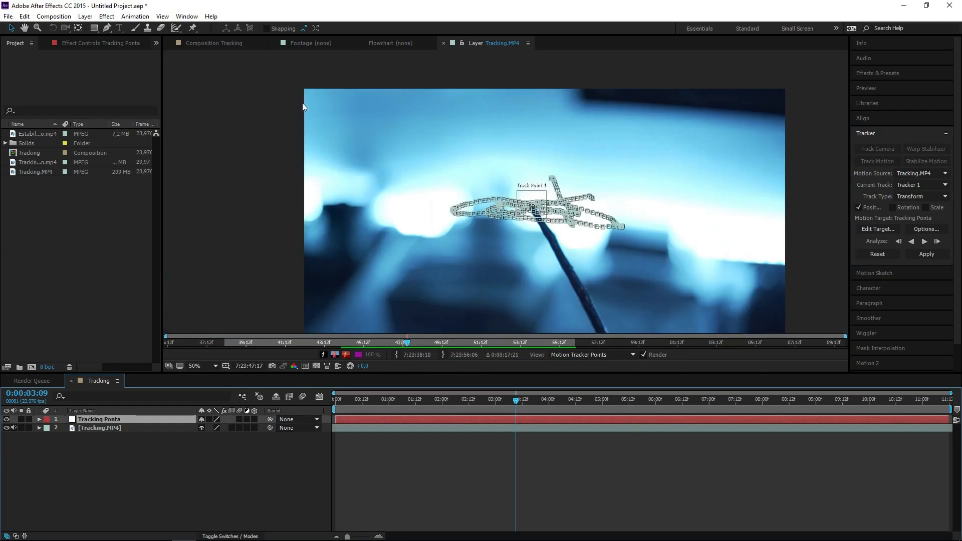
{"action": "left_click", "coordinate": [210, 43]}
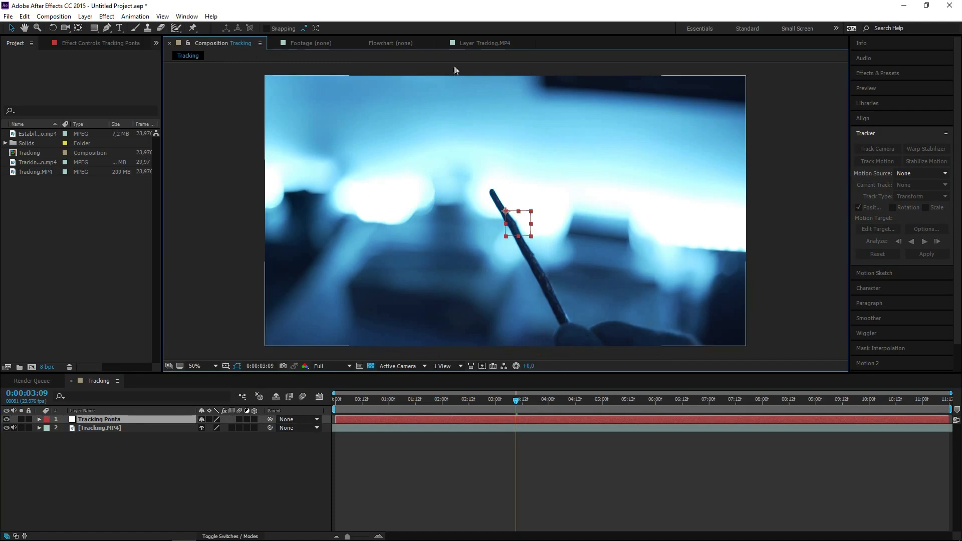
{"action": "left_click", "coordinate": [483, 43]}
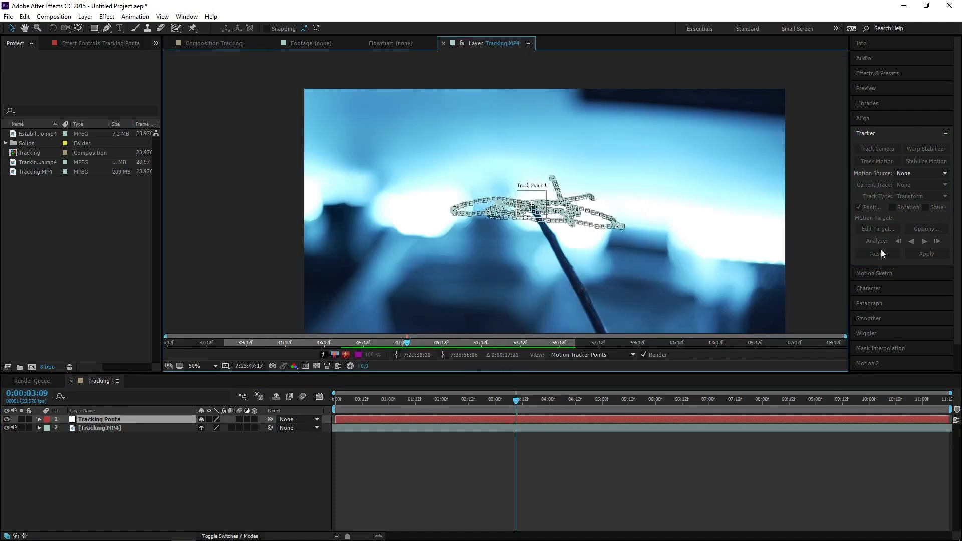
Step: Confirm Tracking Ponta as the motion target for the Tracking.MP4 track and apply the tracking data in X and Y
{"action": "left_click", "coordinate": [130, 427]}
{"action": "left_click", "coordinate": [877, 229]}
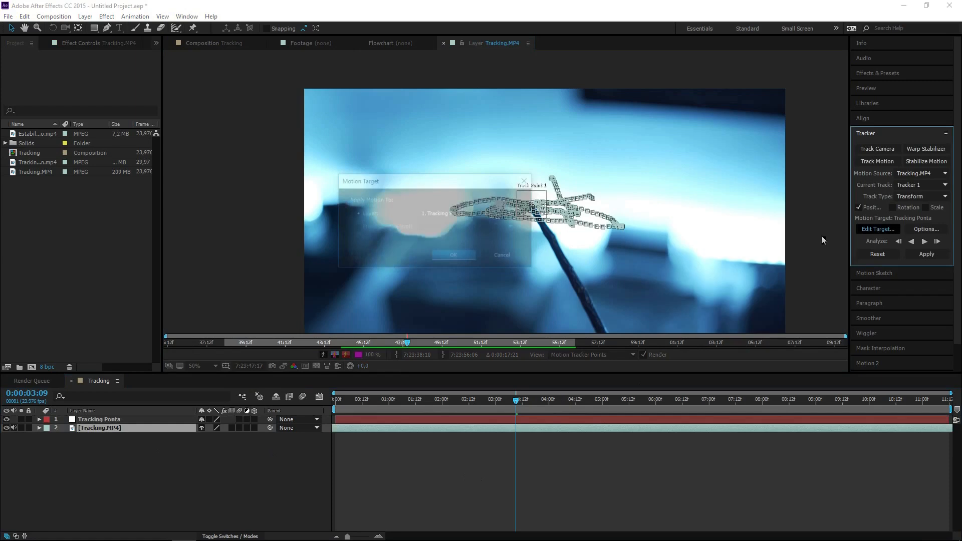
{"action": "left_click", "coordinate": [461, 260]}
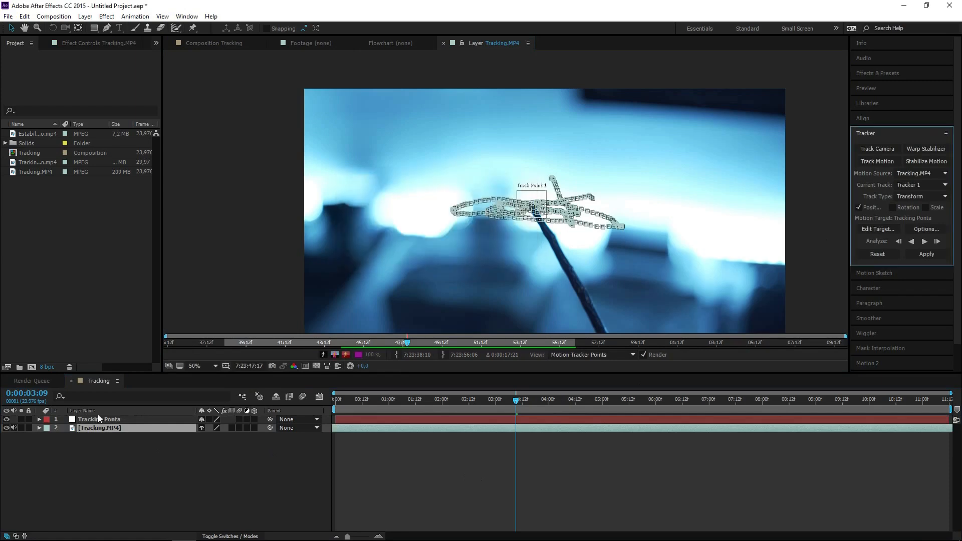
{"action": "left_click", "coordinate": [925, 254]}
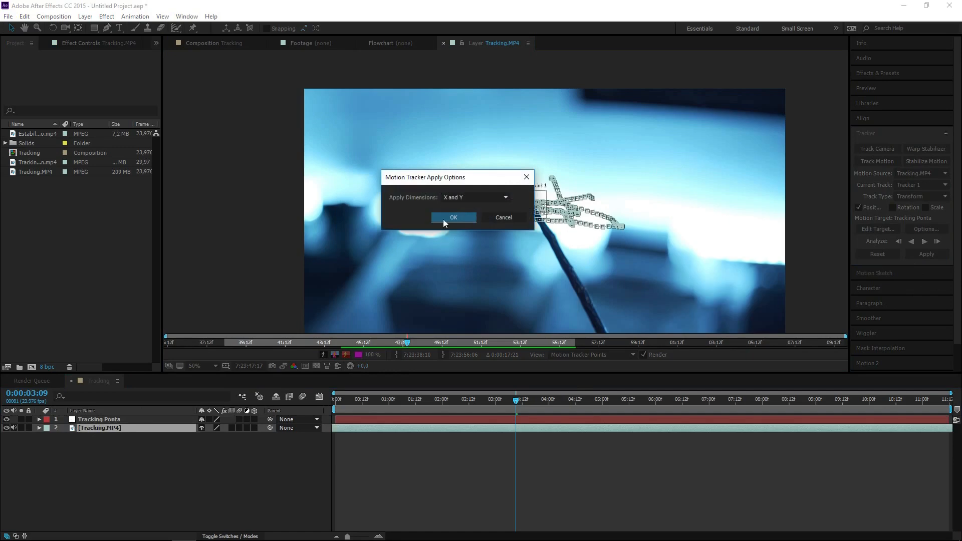
{"action": "left_click", "coordinate": [466, 197]}
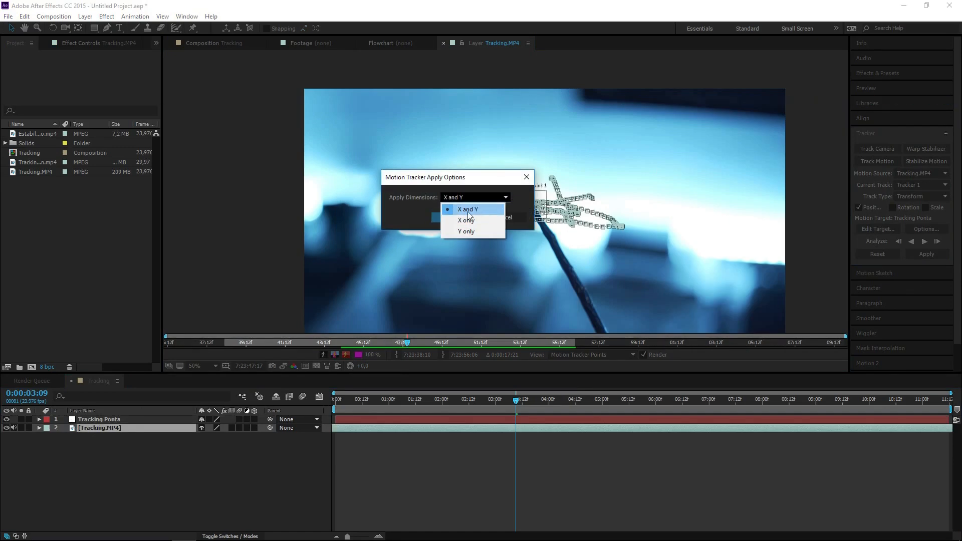
{"action": "left_click", "coordinate": [468, 212]}
{"action": "left_click", "coordinate": [451, 221]}
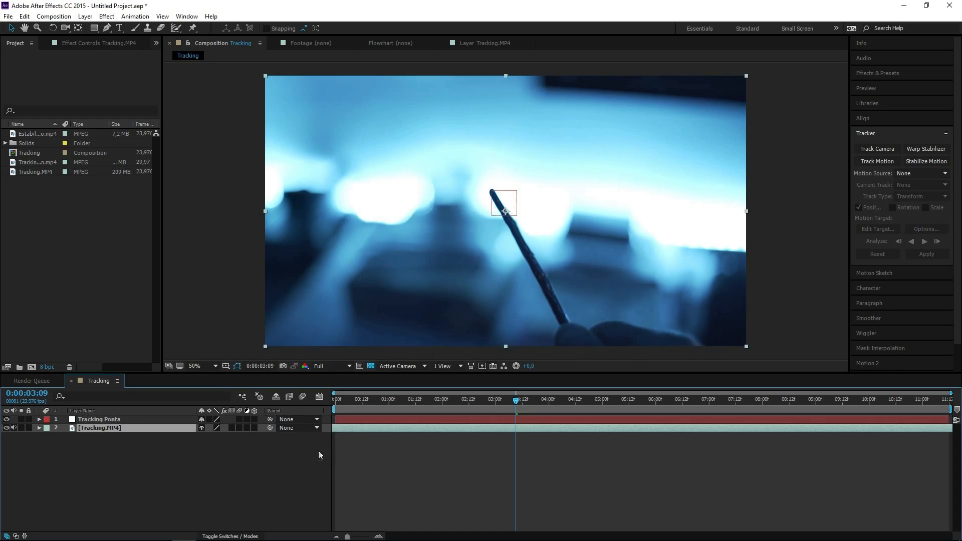
Step: Inspect the motion path of the Tracking Ponta null and preview the composition from the start
{"action": "left_click", "coordinate": [123, 419]}
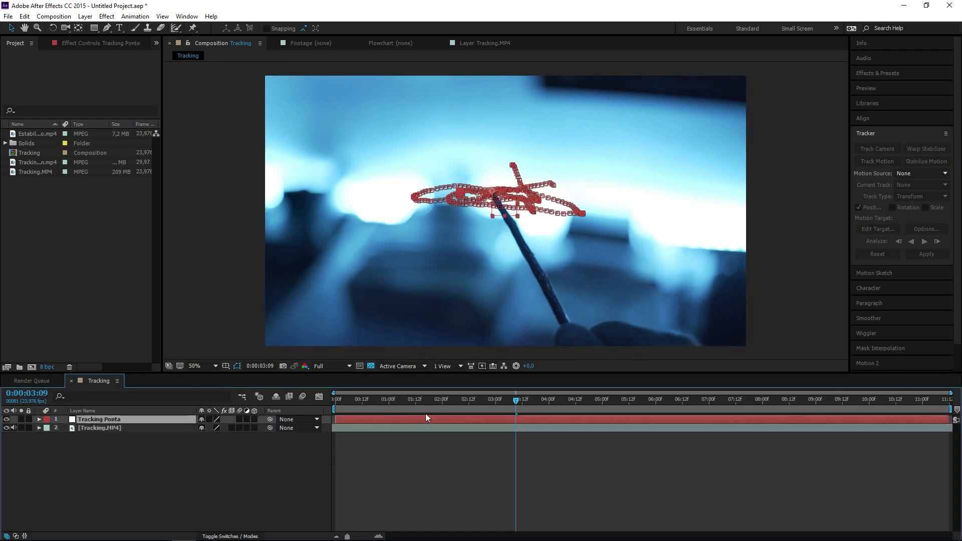
{"action": "key", "text": "Home"}
{"action": "left_click", "coordinate": [452, 465]}
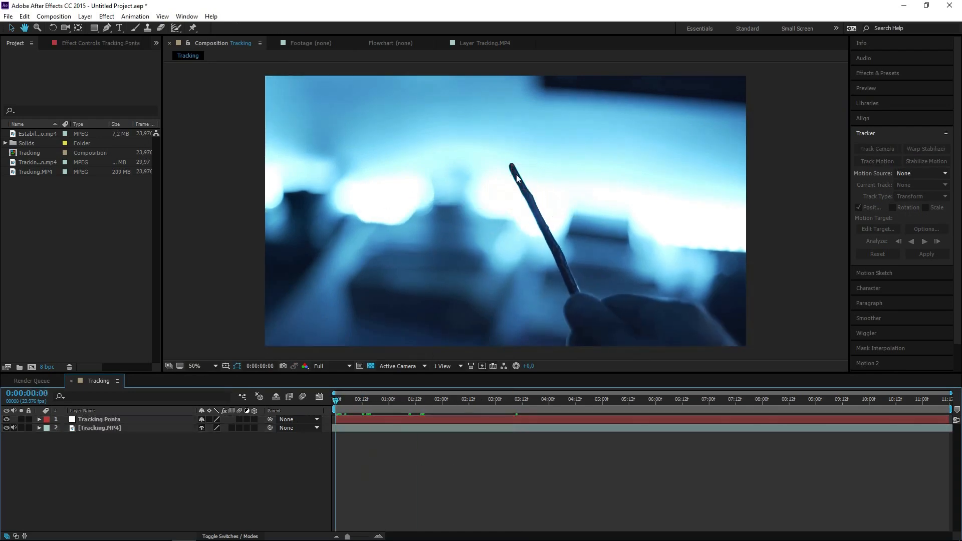
{"action": "key", "text": "space"}
{"action": "left_click_drag", "start_coordinate": [387, 400], "coordinate": [327, 403]}
{"action": "left_click", "coordinate": [129, 419]}
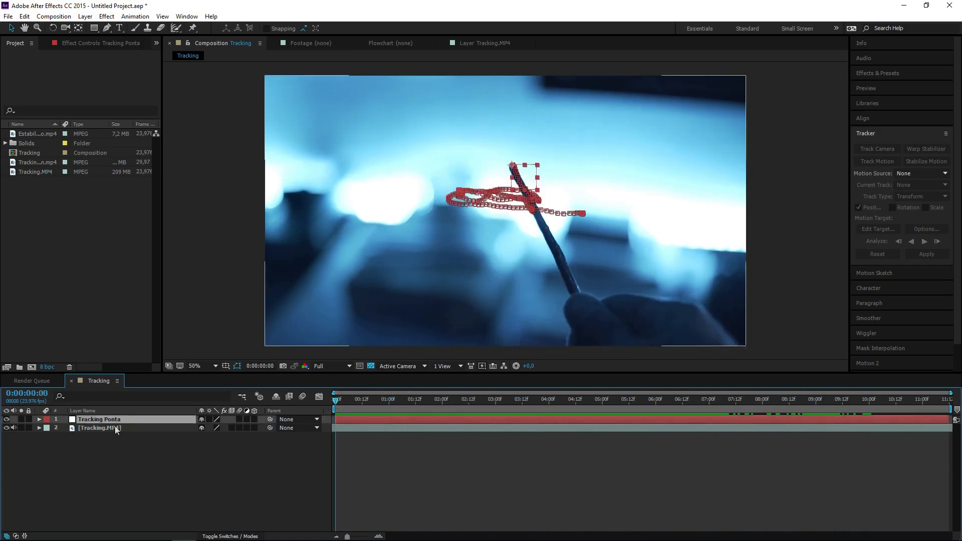
{"action": "left_click", "coordinate": [135, 453]}
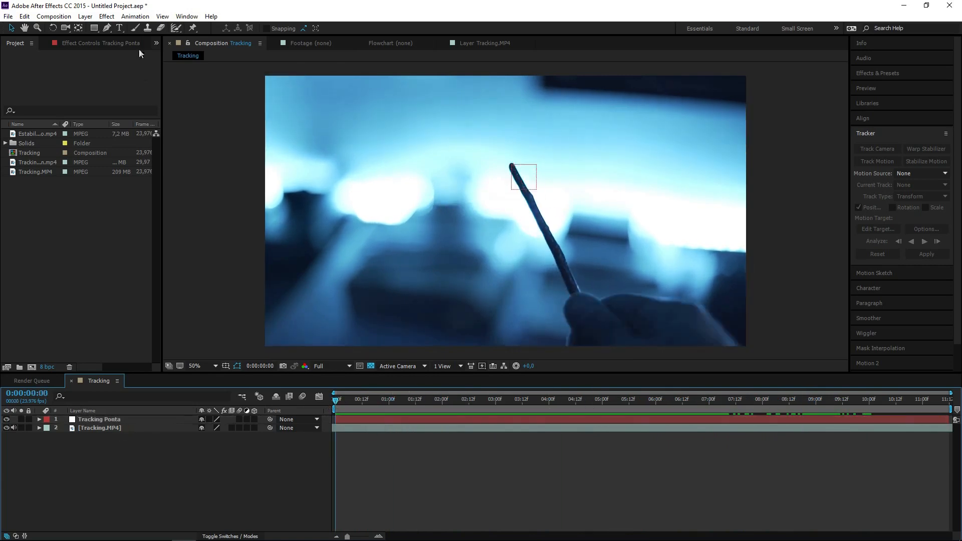
Step: Add a text layer reading MAGIA beside the stick
{"action": "left_click", "coordinate": [121, 29]}
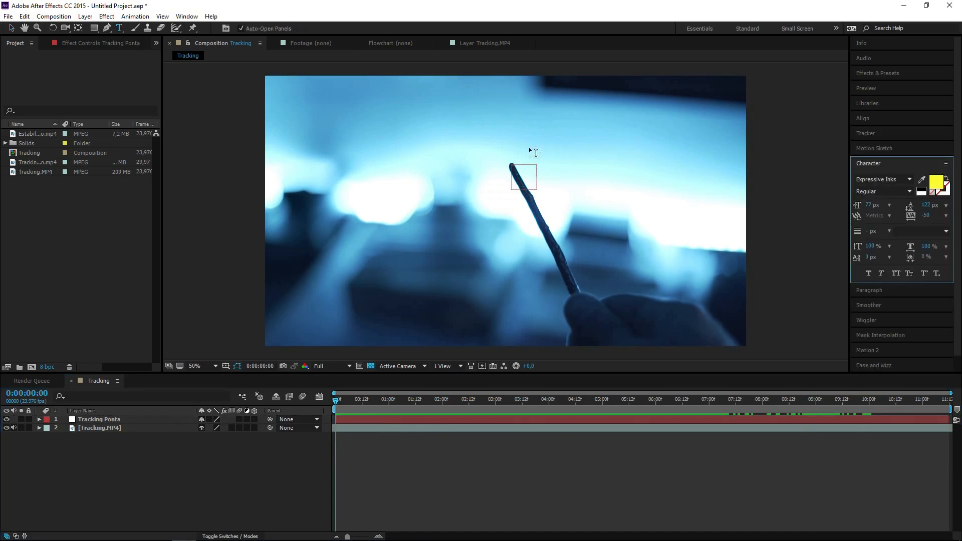
{"action": "left_click", "coordinate": [366, 190]}
{"action": "type", "text": "MAGIA"}
Step: Change the fill color of the whole MAGIA text to dark blue
{"action": "key", "text": "ctrl+a"}
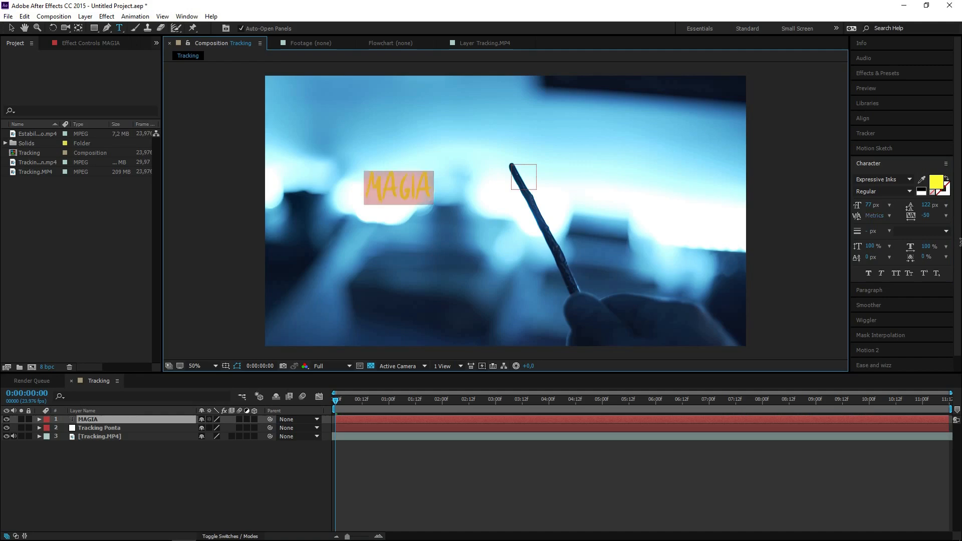
{"action": "left_click", "coordinate": [936, 188]}
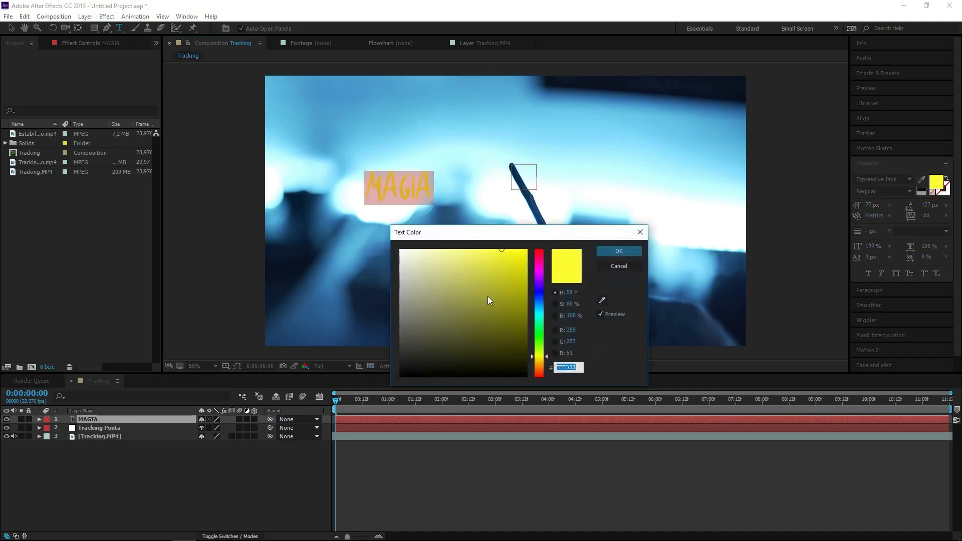
{"action": "left_click", "coordinate": [468, 299]}
{"action": "left_click", "coordinate": [539, 305]}
{"action": "mouse_move", "coordinate": [509, 302]}
{"action": "left_mouse_down"}
{"action": "mouse_move", "coordinate": [511, 287]}
{"action": "mouse_move", "coordinate": [542, 303]}
{"action": "left_mouse_up"}
{"action": "key", "text": "Return"}
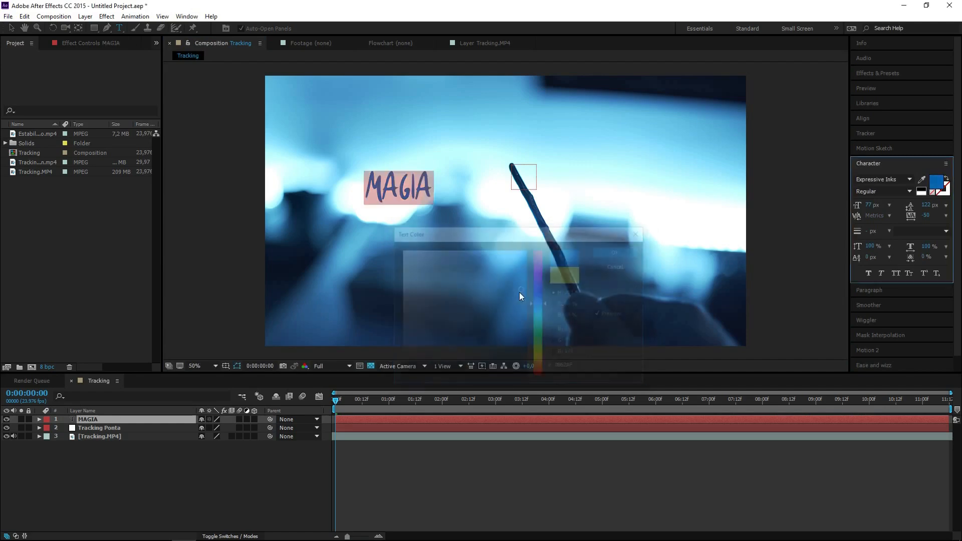
Step: Scale the MAGIA text layer to 169% and position it just up and left of the stick tip
{"action": "left_click", "coordinate": [163, 421]}
{"action": "key", "text": "s"}
{"action": "left_click_drag", "start_coordinate": [235, 429], "coordinate": [267, 427]}
{"action": "key", "text": "v"}
{"action": "left_click_drag", "start_coordinate": [443, 190], "coordinate": [463, 159]}
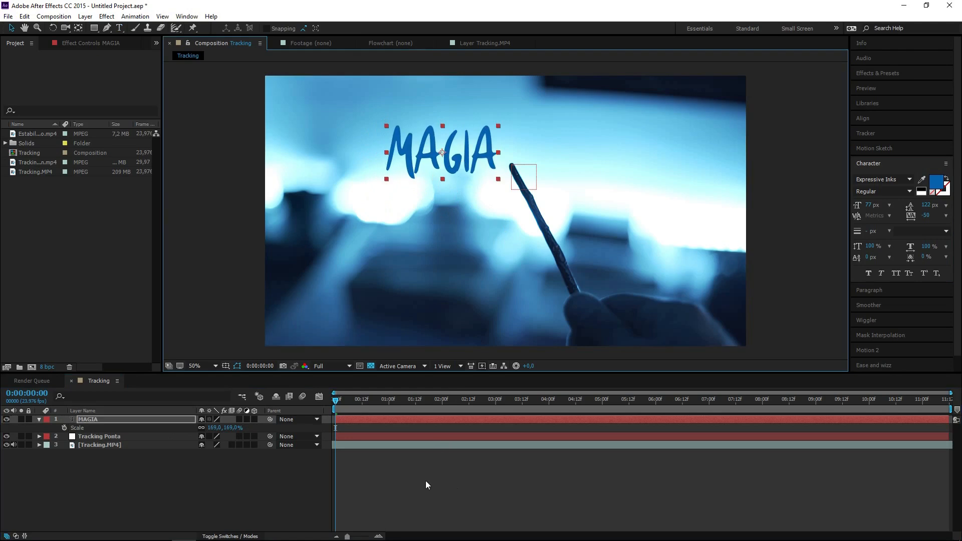
Step: Parent the MAGIA text layer to the Tracking Ponta null and preview the text following the stick
{"action": "left_click", "coordinate": [135, 419]}
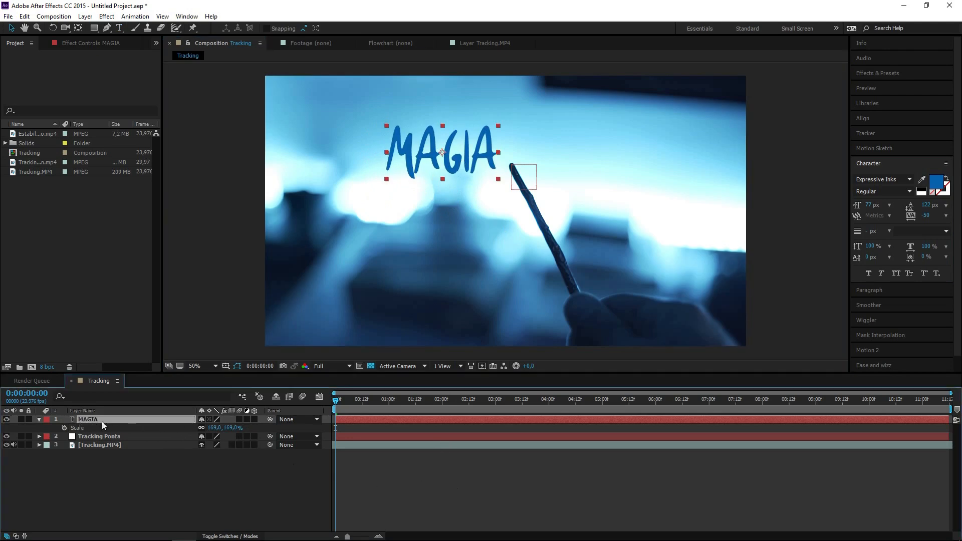
{"action": "left_click_drag", "start_coordinate": [270, 419], "coordinate": [119, 437]}
{"action": "left_click", "coordinate": [458, 481]}
{"action": "key", "text": "space"}
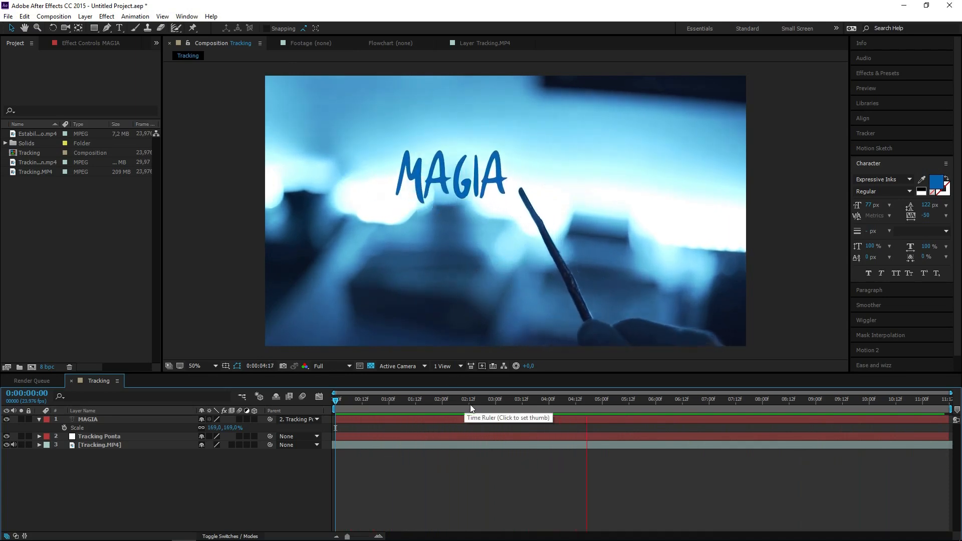
{"action": "key", "text": "space"}
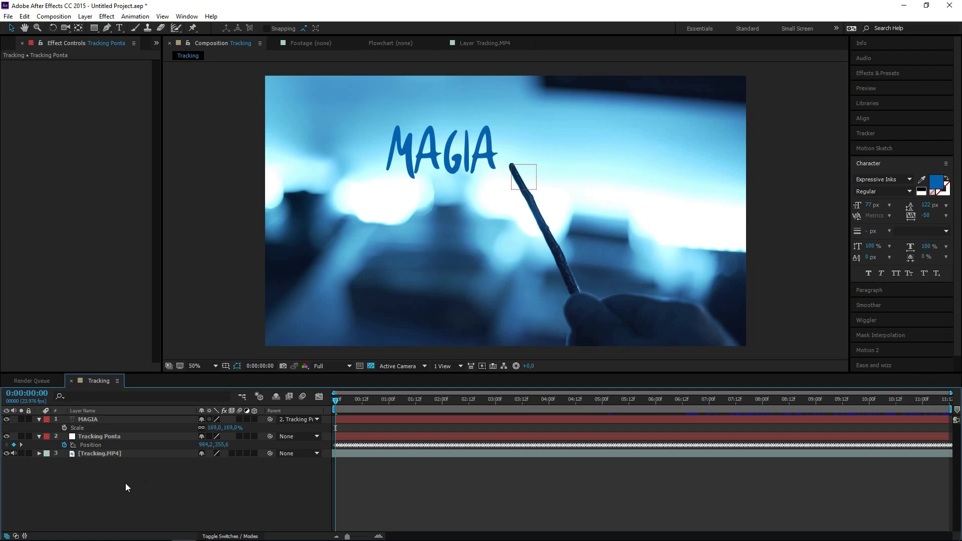
Step: Create a black full-frame solid layer named Particulas in the Tracking composition
{"action": "right_click", "coordinate": [65, 497]}
{"action": "mouse_move", "coordinate": [115, 403]}
{"action": "left_click", "coordinate": [210, 428]}
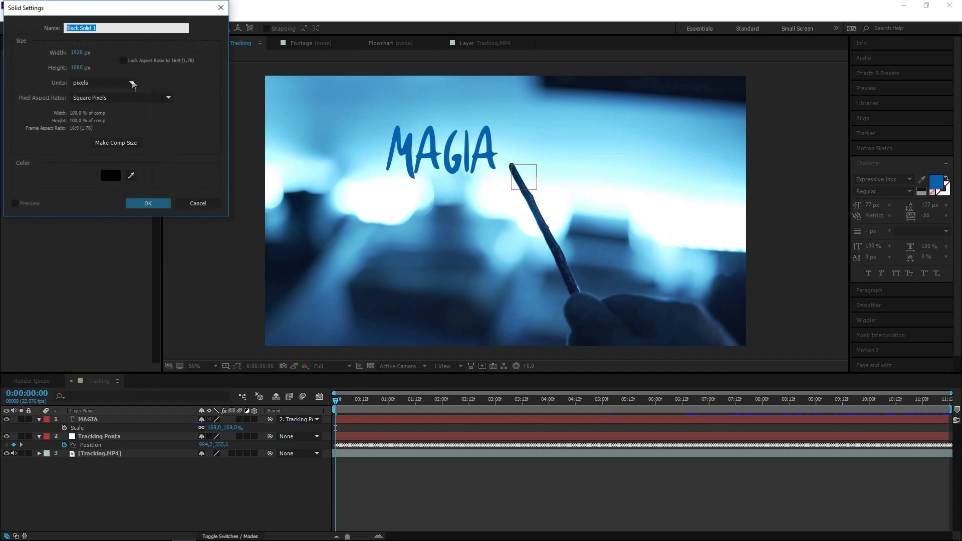
{"action": "type", "text": "Particulas"}
{"action": "key", "text": "Return"}
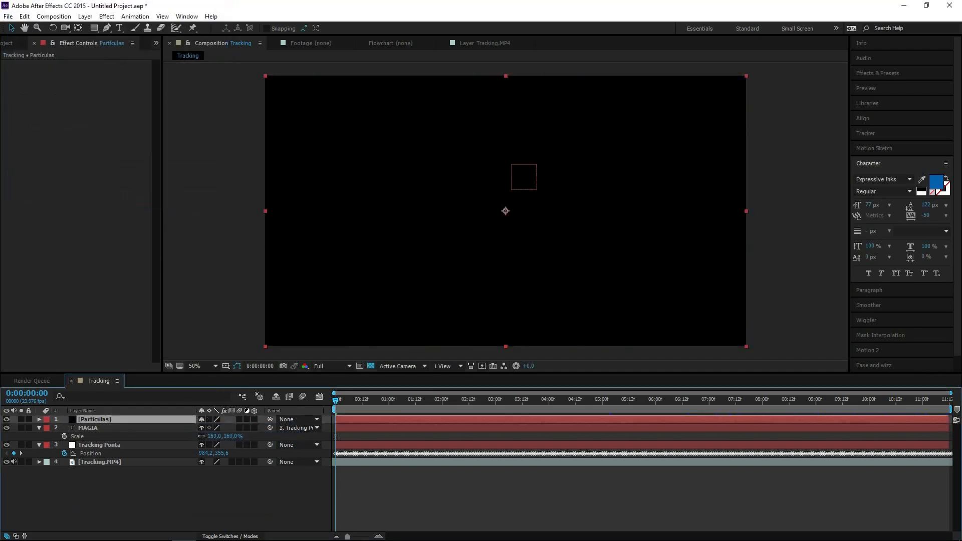
Step: Apply the CC Particle Systems II effect to the Particulas solid and preview the particles
{"action": "right_click", "coordinate": [60, 194]}
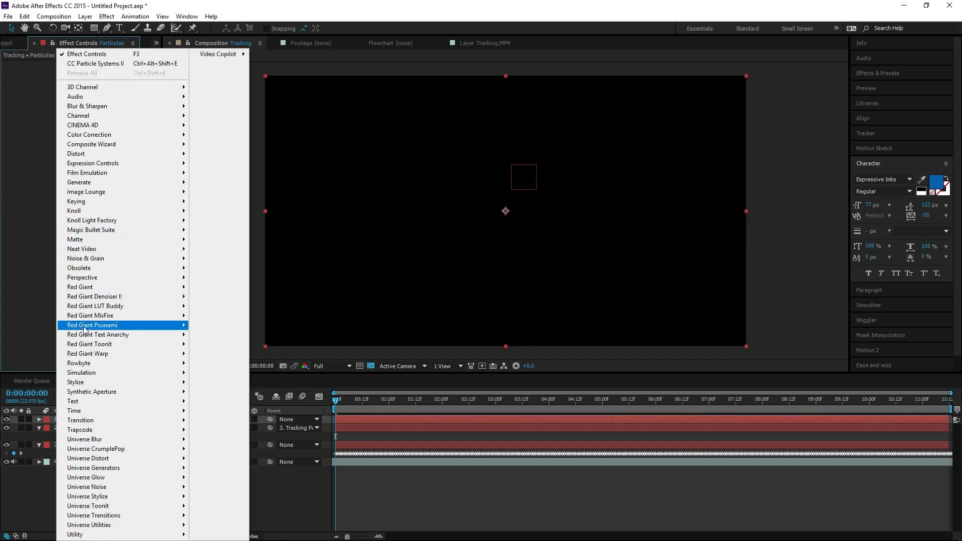
{"action": "mouse_move", "coordinate": [146, 374]}
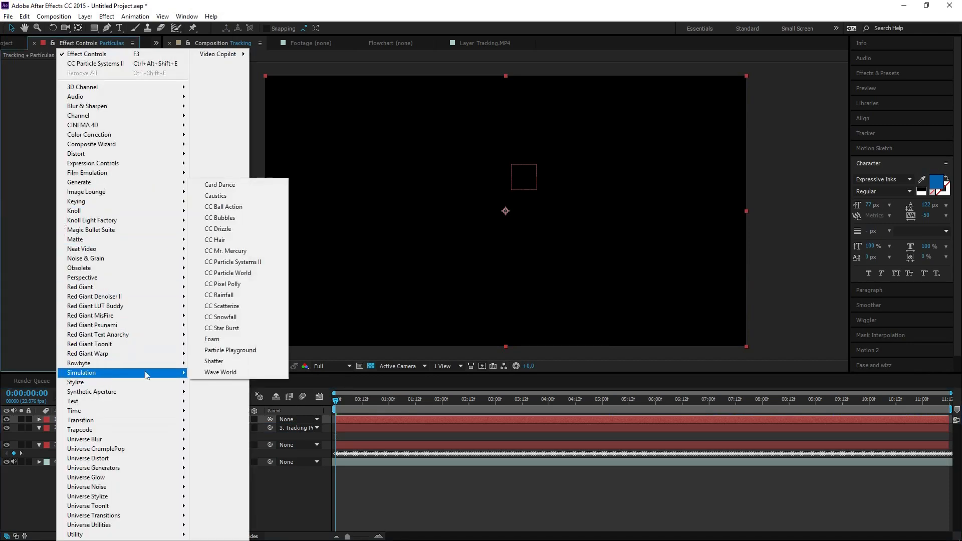
{"action": "left_click", "coordinate": [254, 266]}
{"action": "key", "text": "space"}
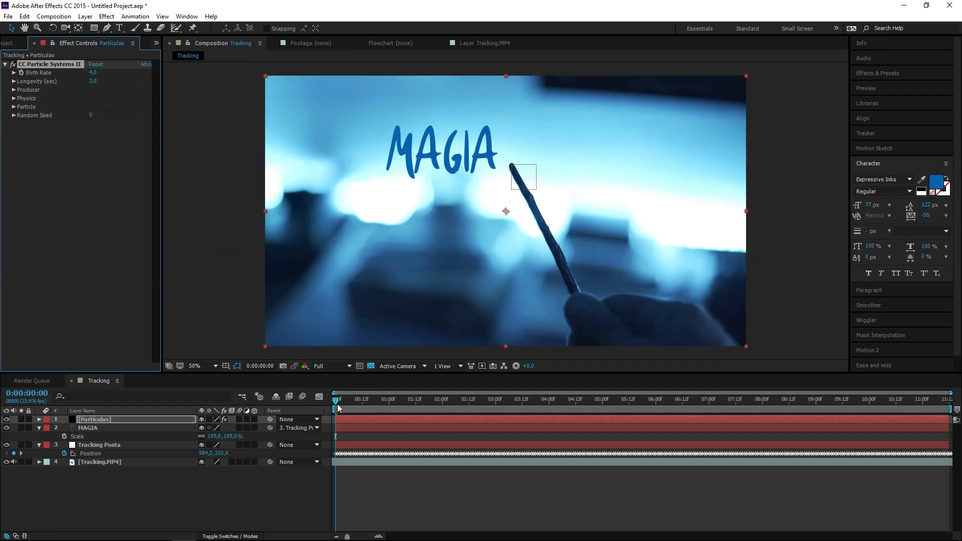
{"action": "key", "text": "space"}
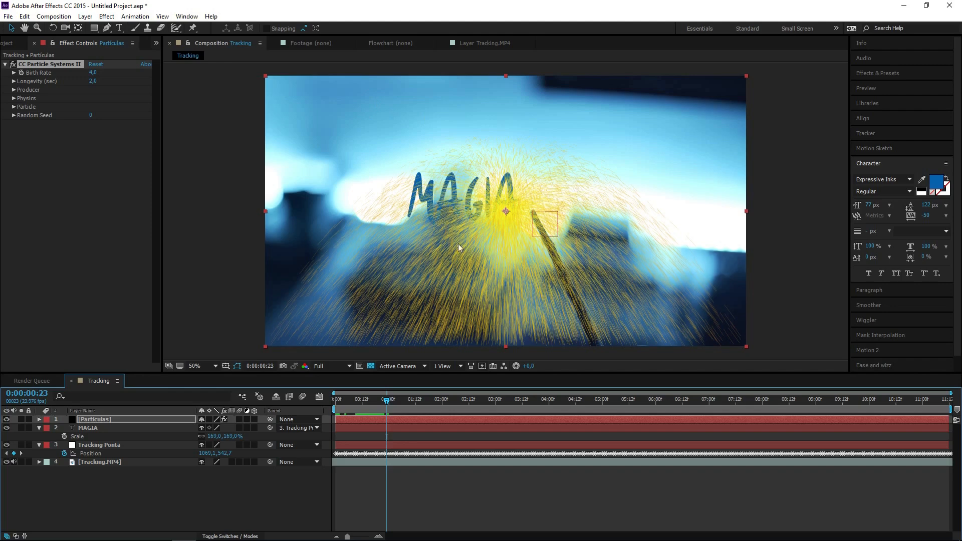
Step: Try the Cube and TriPolygon particle types, and settle on Faded Sphere for the particles
{"action": "left_click", "coordinate": [13, 107]}
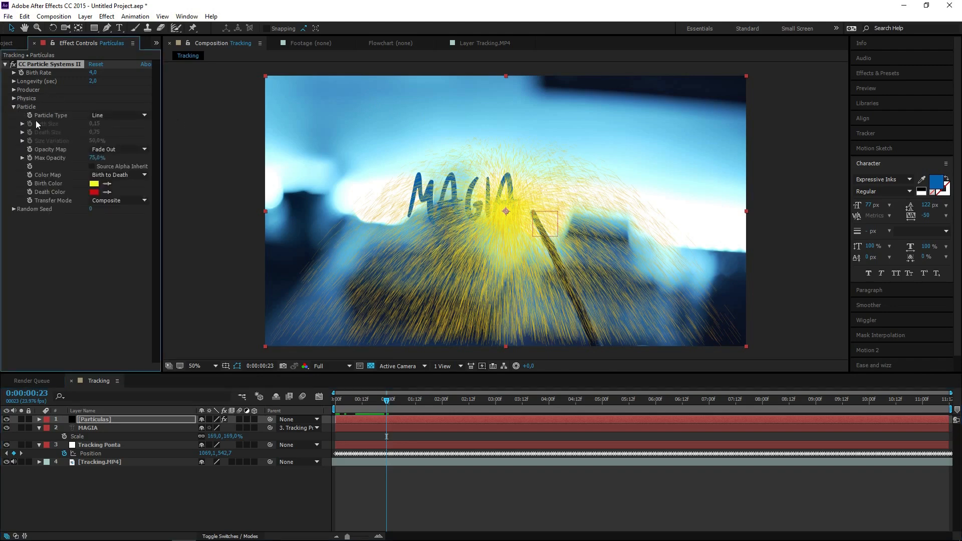
{"action": "left_click", "coordinate": [93, 115]}
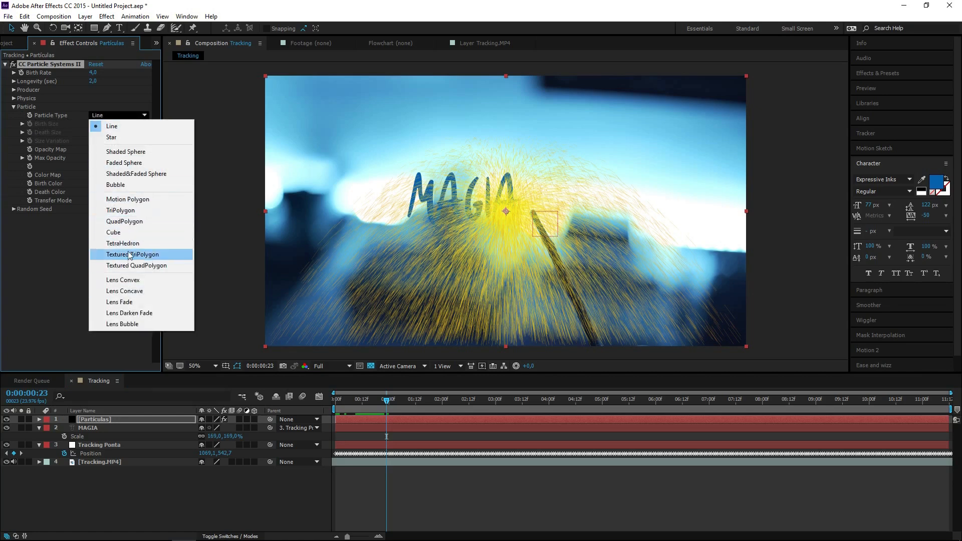
{"action": "left_click", "coordinate": [114, 232]}
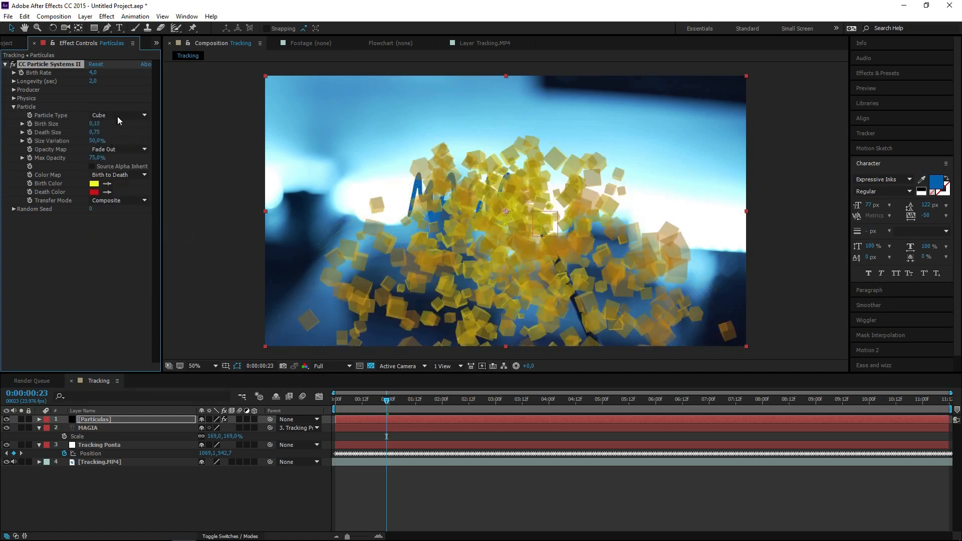
{"action": "left_click", "coordinate": [116, 112]}
{"action": "left_click", "coordinate": [118, 206]}
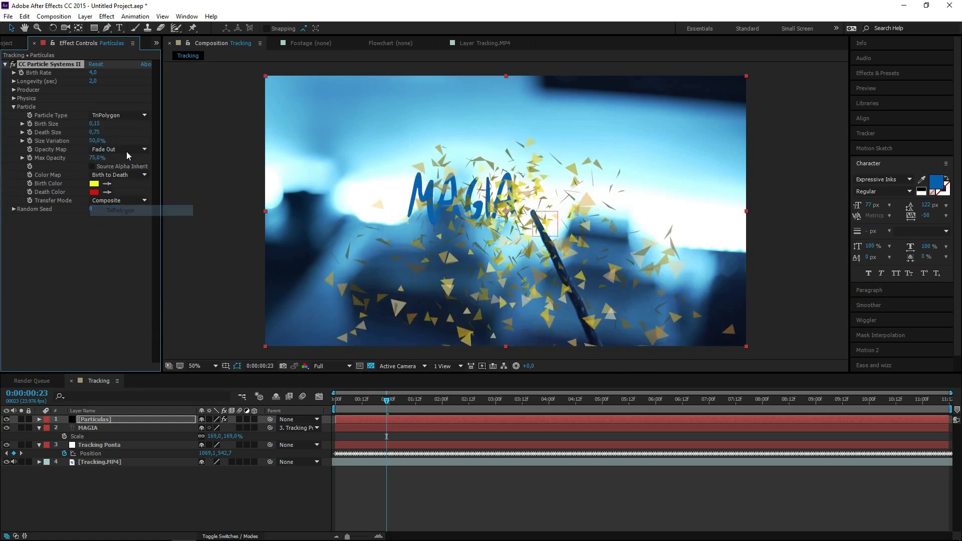
{"action": "left_click", "coordinate": [119, 117]}
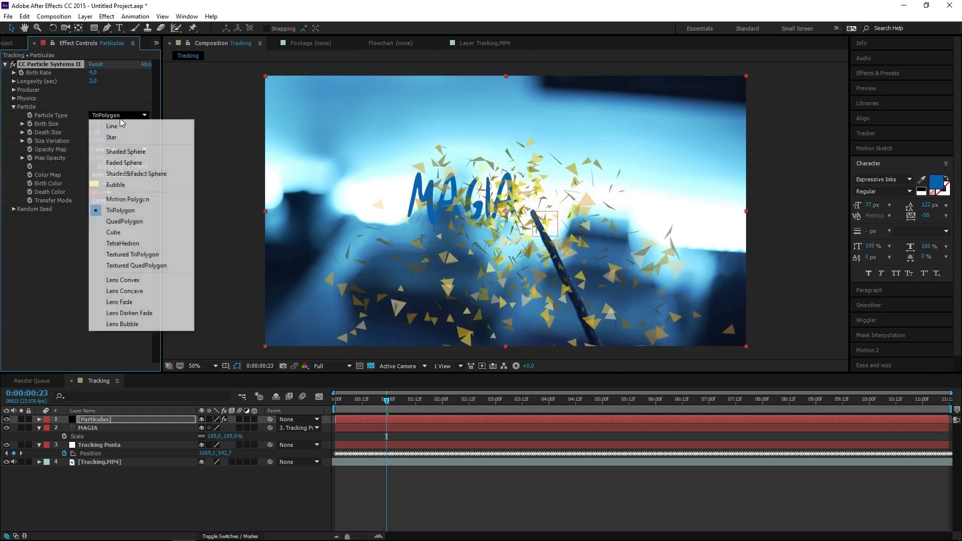
{"action": "left_click", "coordinate": [119, 163]}
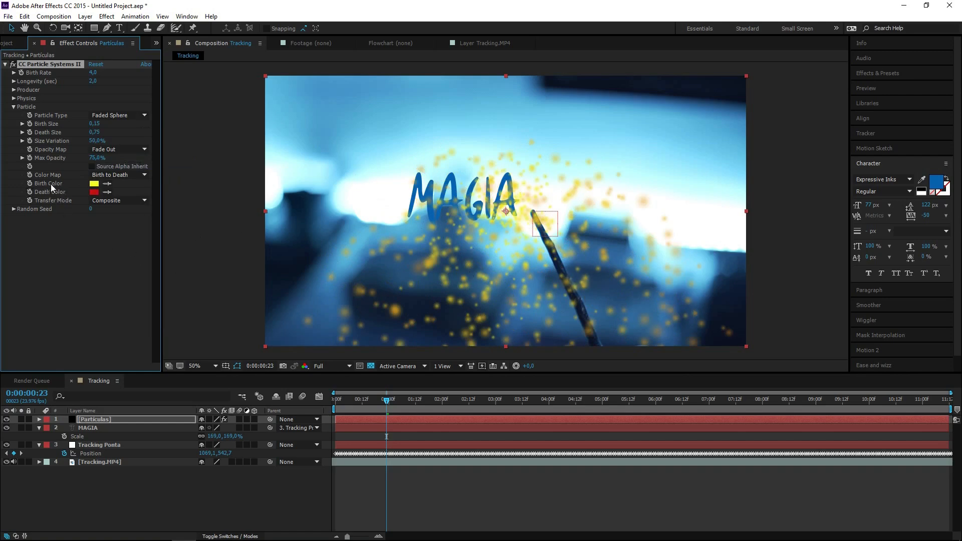
Step: Change the particles' birth color to pale yellow, FFFFD8
{"action": "left_click", "coordinate": [94, 183]}
{"action": "left_click_drag", "start_coordinate": [430, 267], "coordinate": [419, 249]}
{"action": "left_click", "coordinate": [632, 251]}
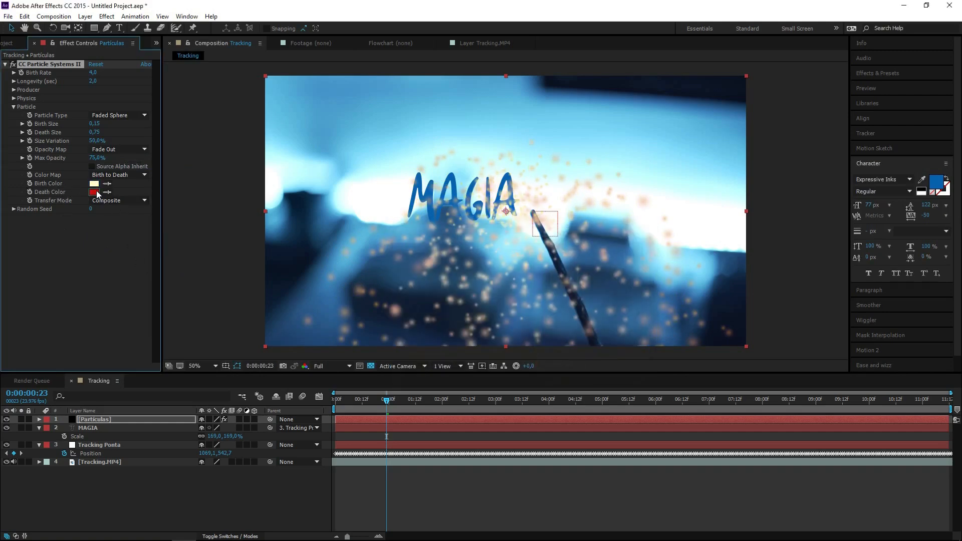
Step: Change the particles' death color to dark blue, 144897
{"action": "left_click", "coordinate": [93, 192]}
{"action": "left_click_drag", "start_coordinate": [541, 293], "coordinate": [510, 304]}
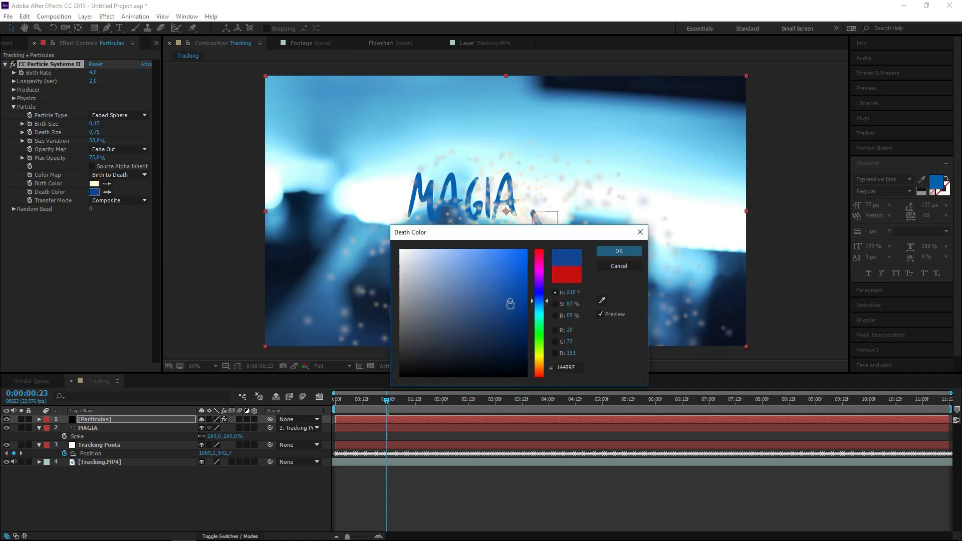
{"action": "left_click", "coordinate": [617, 251]}
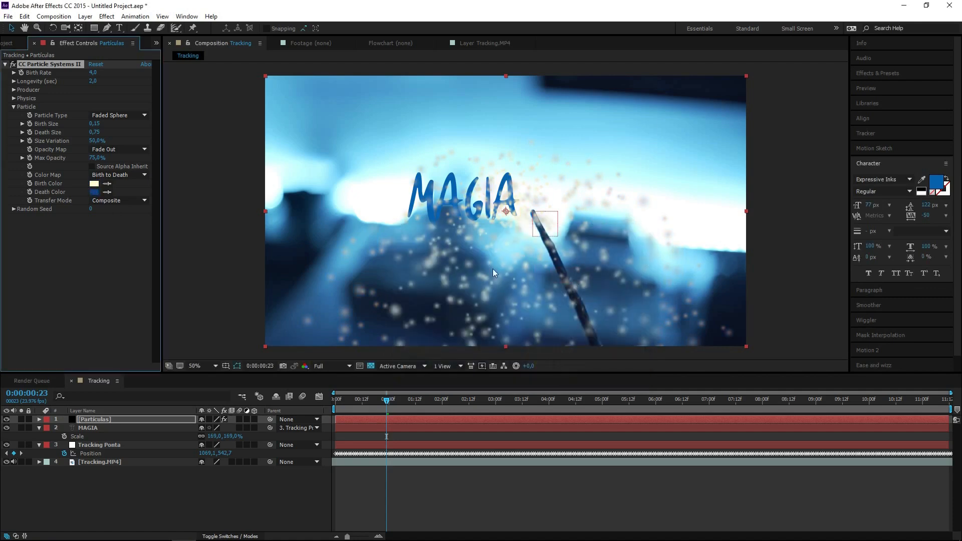
Step: Set the particles' birth color to light blue, D8E8FF, and preview the recolored particles
{"action": "left_click", "coordinate": [94, 183]}
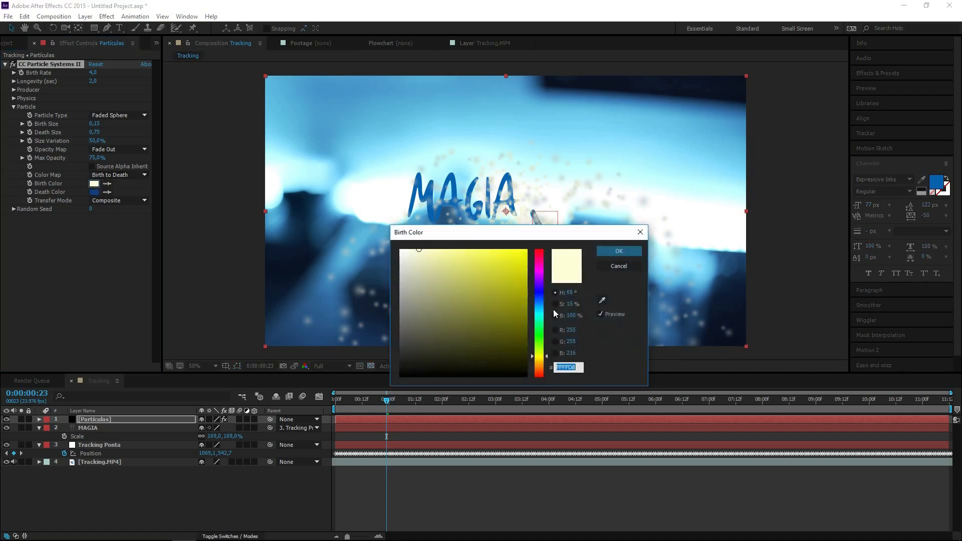
{"action": "left_click_drag", "start_coordinate": [538, 304], "coordinate": [538, 301]}
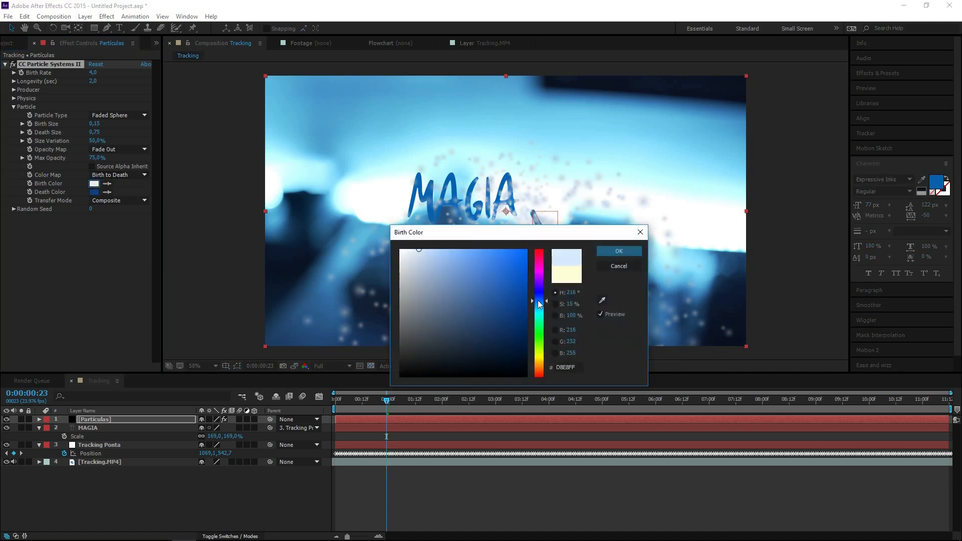
{"action": "left_click", "coordinate": [618, 251]}
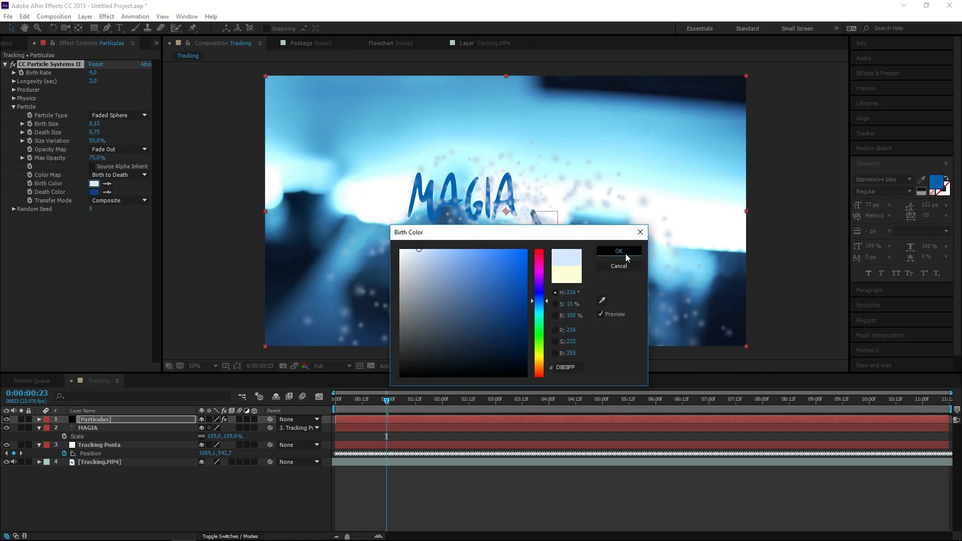
{"action": "mouse_move", "coordinate": [398, 401]}
{"action": "left_mouse_down"}
{"action": "mouse_move", "coordinate": [360, 401]}
{"action": "mouse_move", "coordinate": [390, 400]}
{"action": "left_mouse_up"}
{"action": "key", "text": "space"}
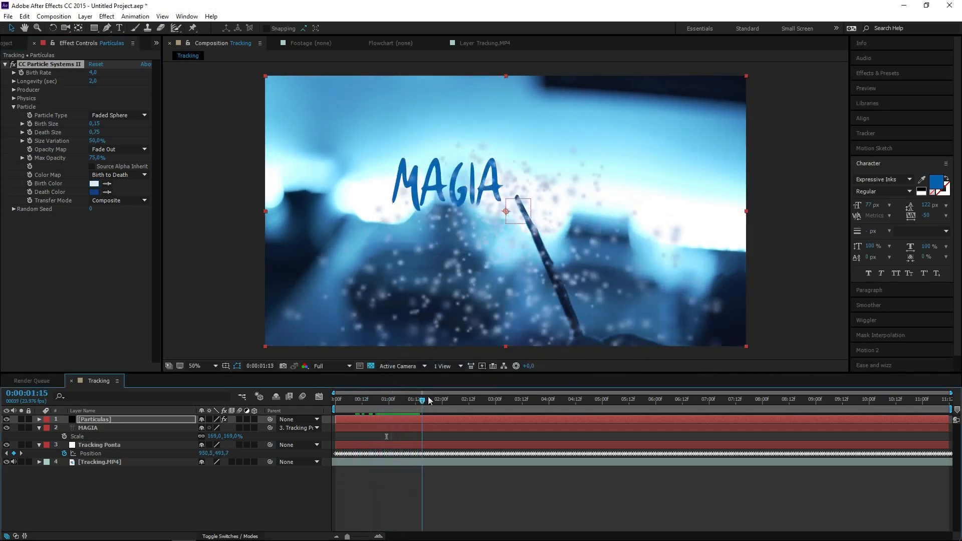
{"action": "key", "text": "space"}
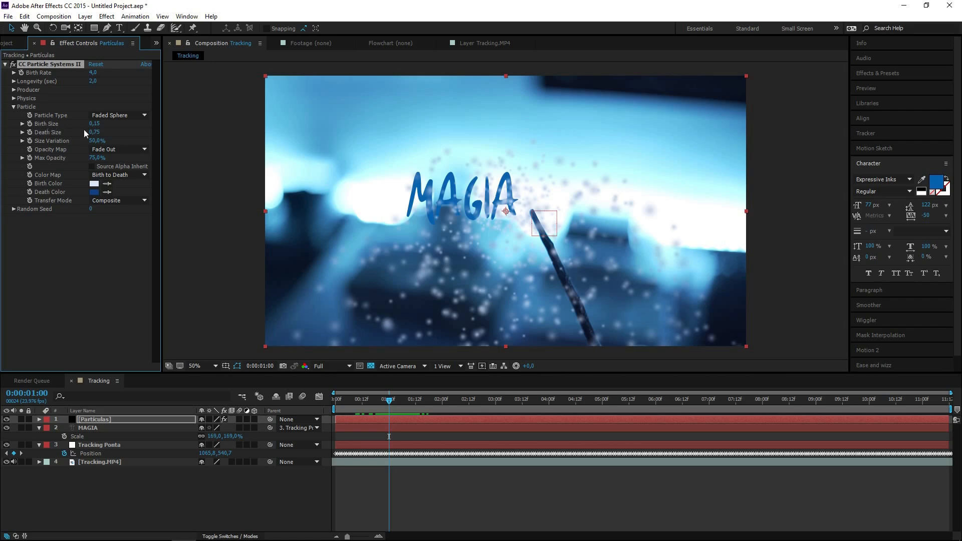
Step: Reduce the particles' birth size to 0,07 and death size to 0,51, and preview from the start
{"action": "mouse_move", "coordinate": [94, 133]}
{"action": "left_mouse_down"}
{"action": "mouse_move", "coordinate": [79, 133]}
{"action": "mouse_move", "coordinate": [83, 125]}
{"action": "left_mouse_up"}
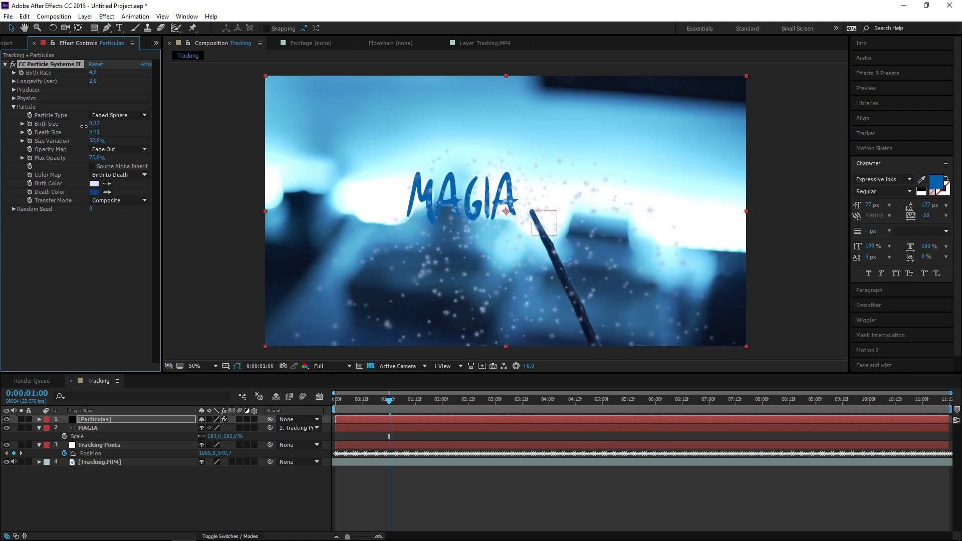
{"action": "left_click_drag", "start_coordinate": [95, 126], "coordinate": [96, 135]}
{"action": "left_click_drag", "start_coordinate": [376, 405], "coordinate": [335, 403]}
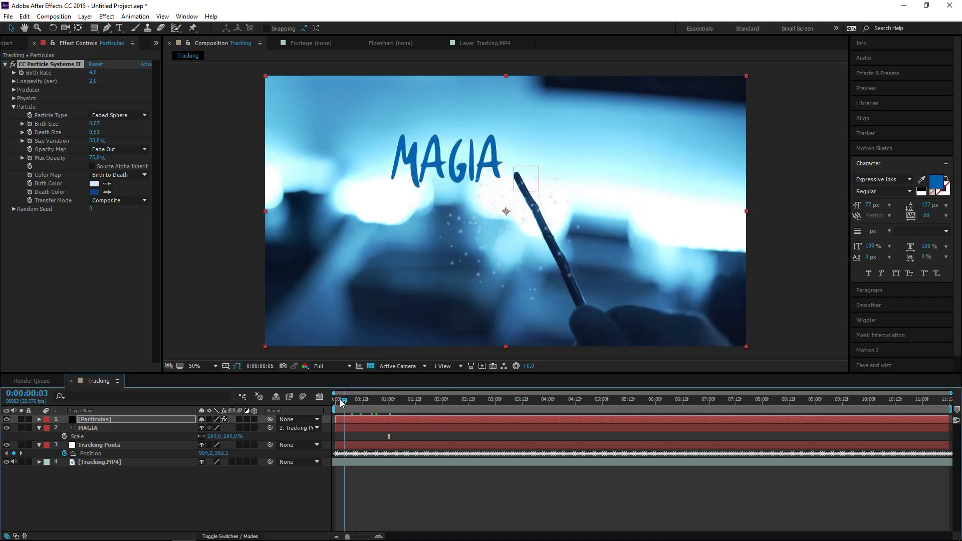
{"action": "key", "text": "space"}
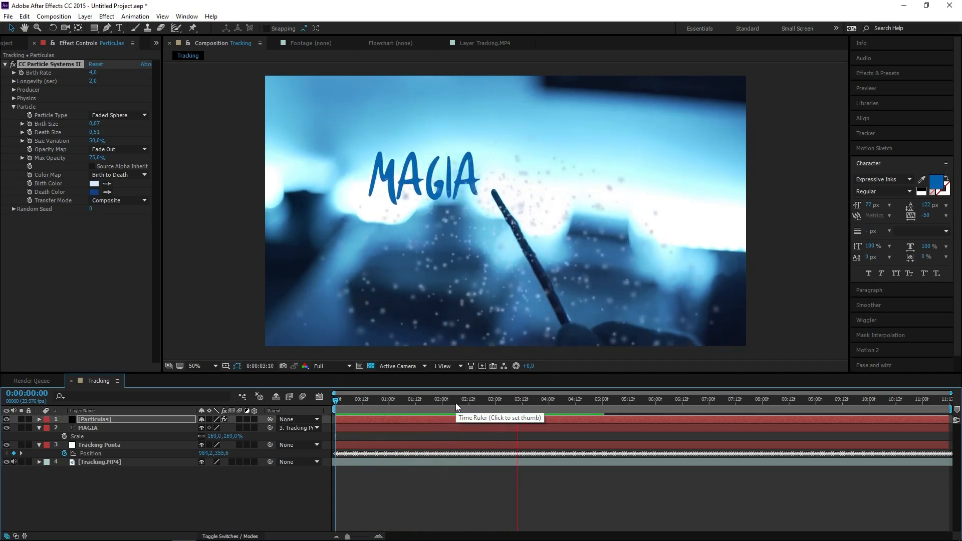
{"action": "left_click", "coordinate": [440, 403]}
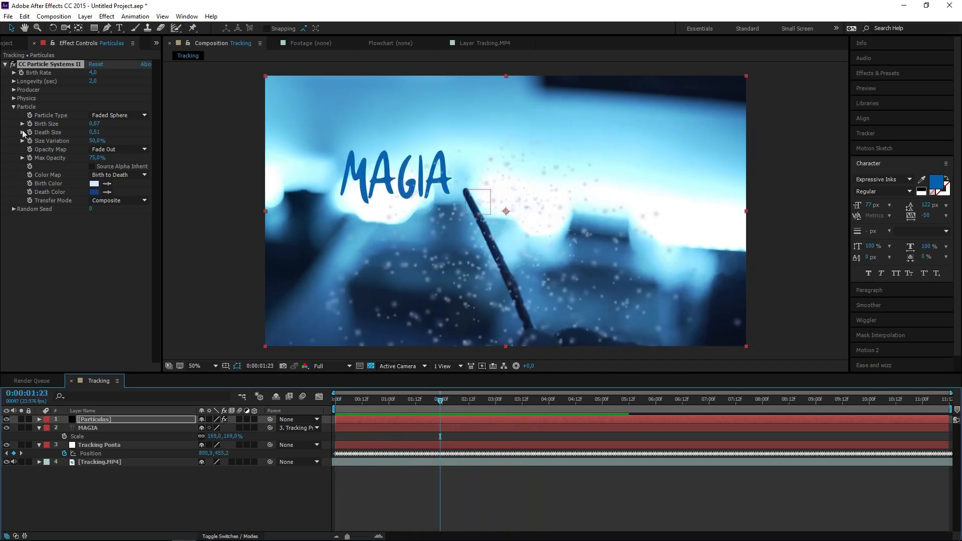
Step: Try a particle gravity of -0,2, settle on -0,5 in the physics settings, and preview the particles' motion
{"action": "left_click", "coordinate": [14, 107]}
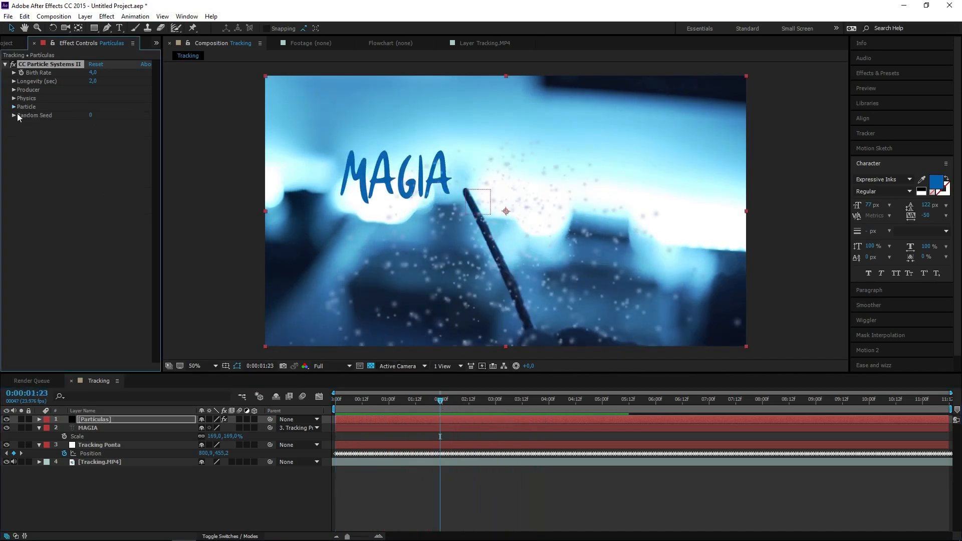
{"action": "left_click", "coordinate": [14, 98]}
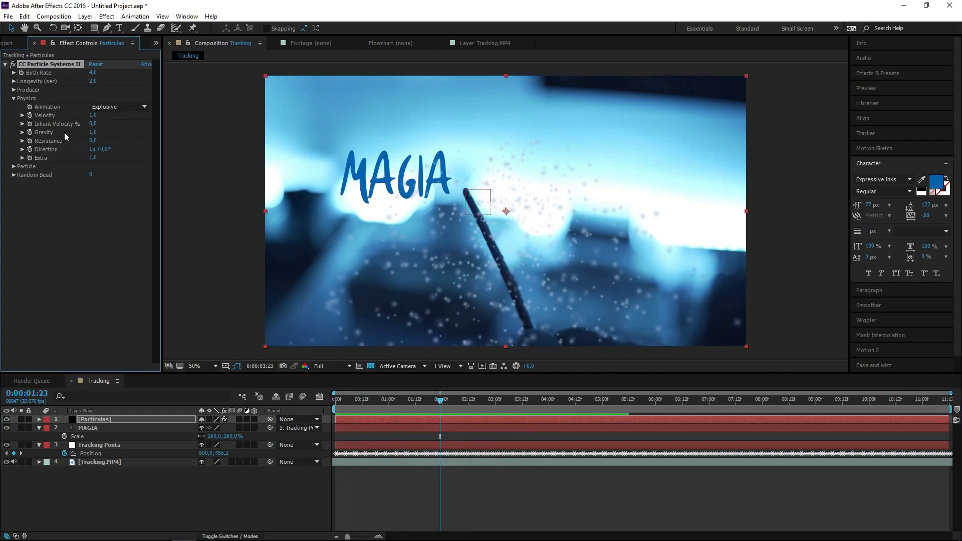
{"action": "left_click", "coordinate": [95, 133]}
{"action": "type", "text": "-0,2"}
{"action": "key", "text": "Return"}
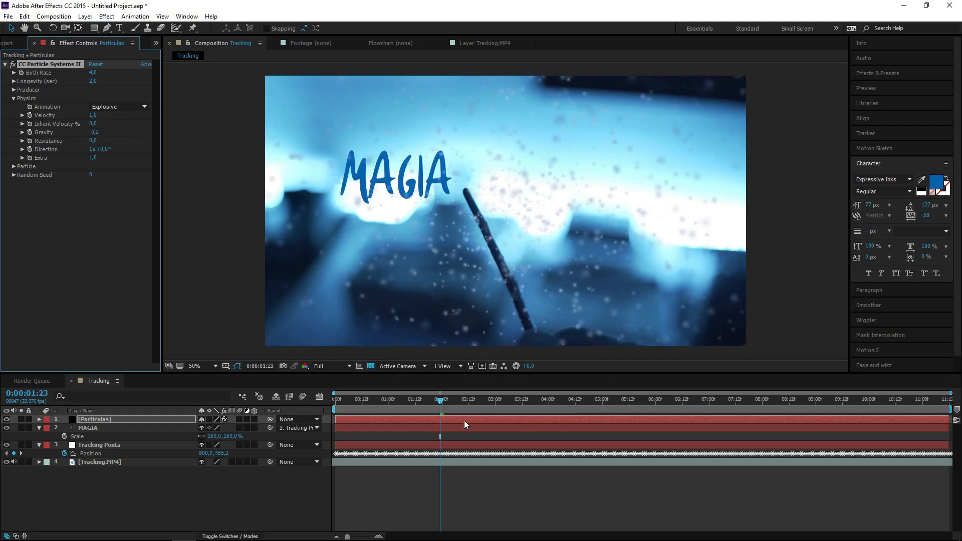
{"action": "key", "text": "space"}
{"action": "left_click", "coordinate": [94, 133]}
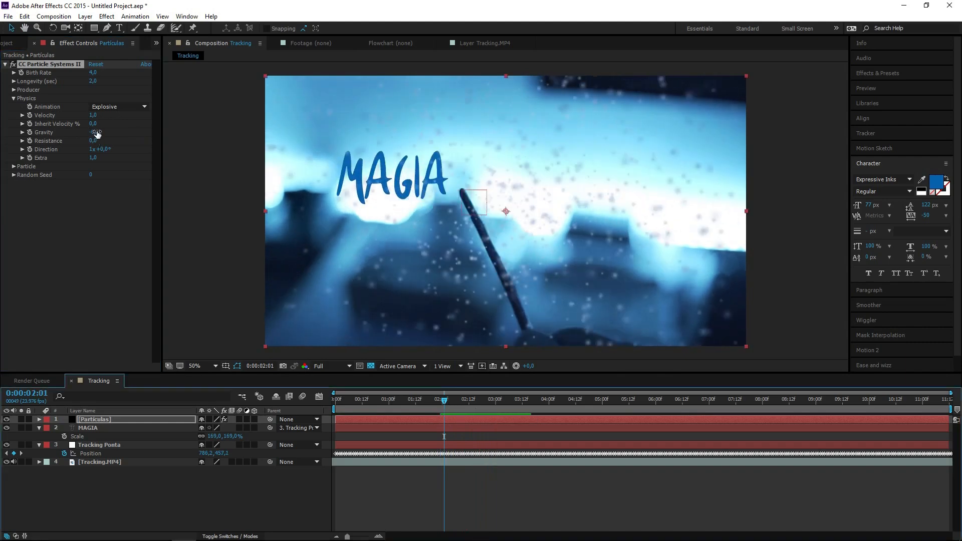
{"action": "type", "text": "-0,"}
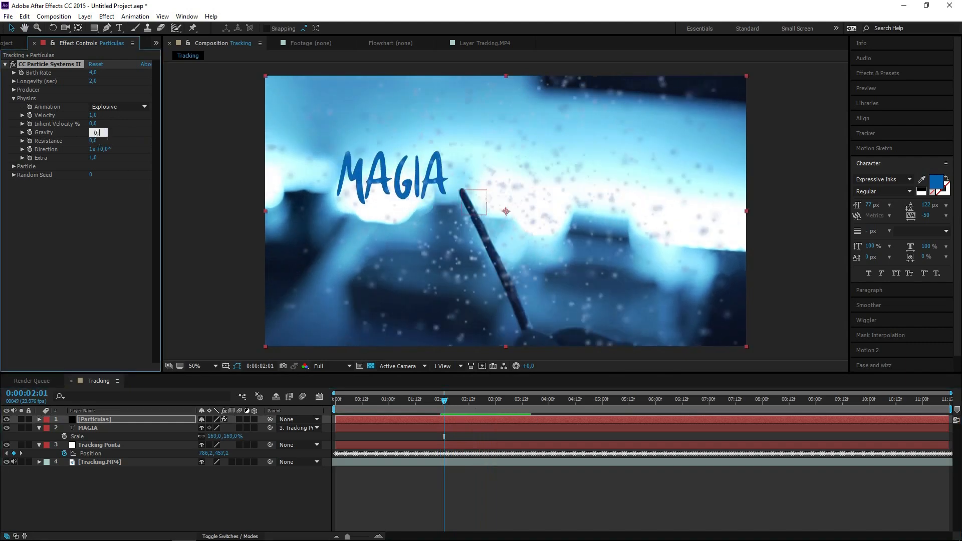
{"action": "type", "text": "5"}
{"action": "key", "text": "Return"}
{"action": "key", "text": "space"}
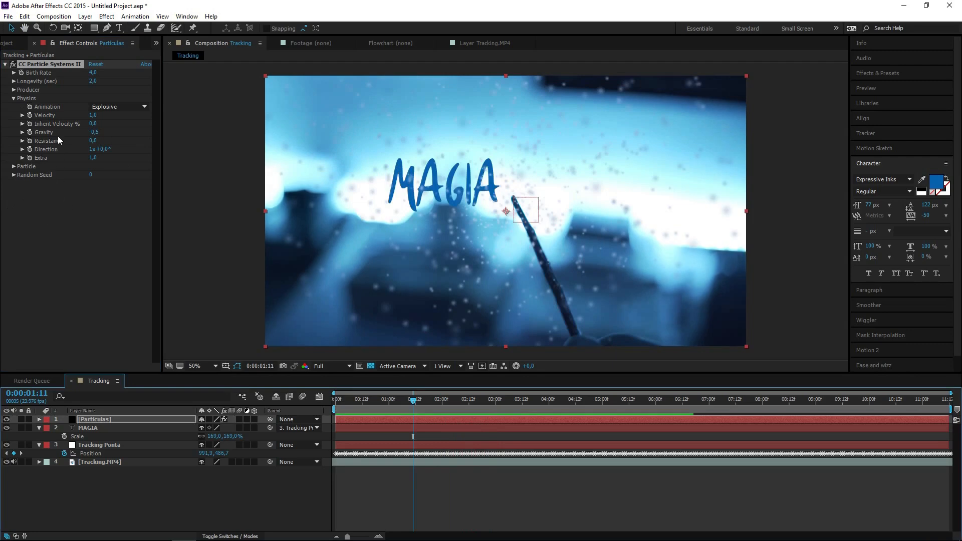
Step: Set the particles' velocity to 0,3 and preview the emission at several points in the composition
{"action": "left_click", "coordinate": [93, 116]}
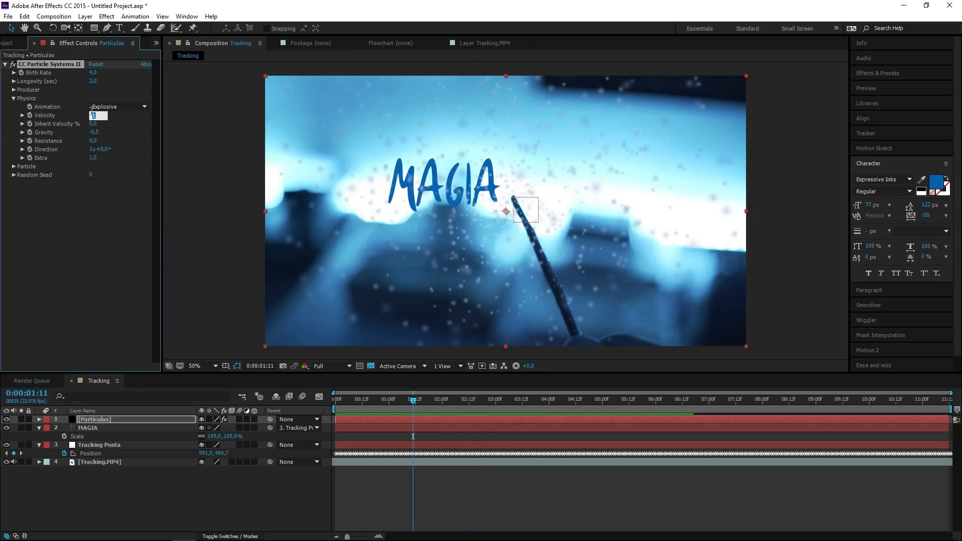
{"action": "type", "text": "0,3"}
{"action": "key", "text": "Return"}
{"action": "key", "text": "space"}
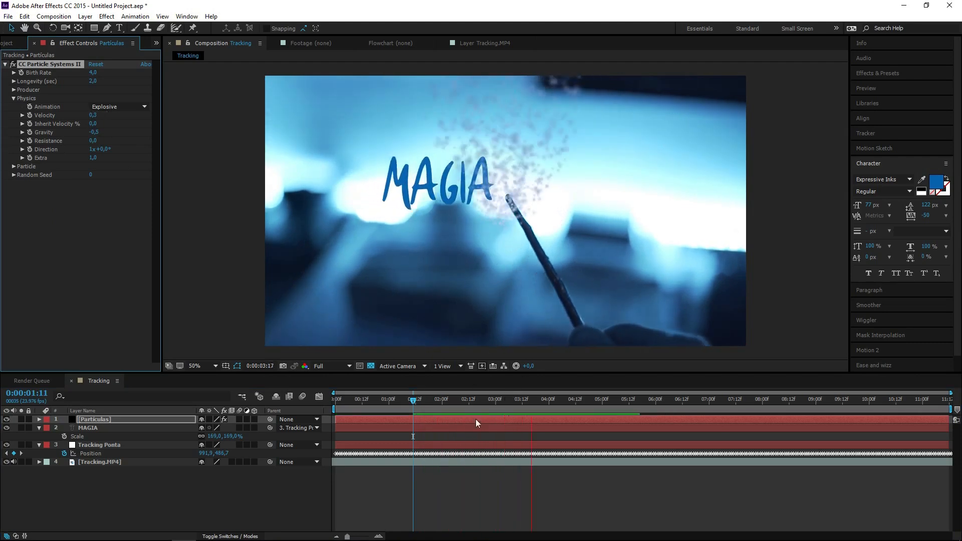
{"action": "left_click", "coordinate": [368, 402]}
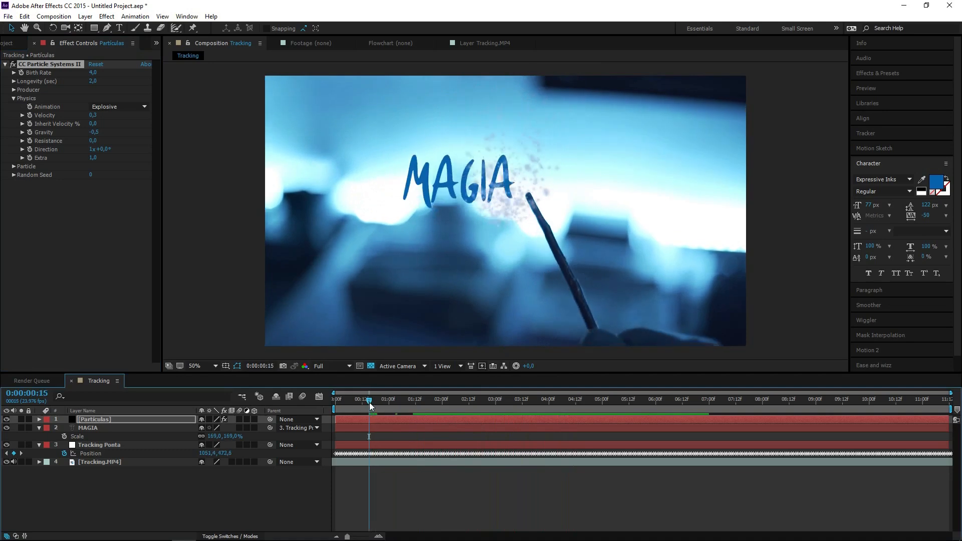
{"action": "left_click", "coordinate": [410, 402]}
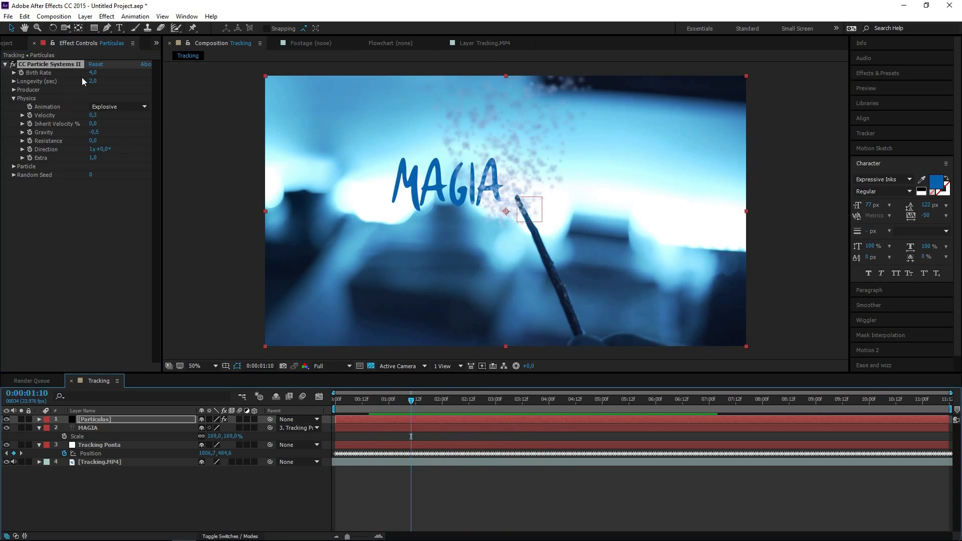
Step: Lower the particles' birth rate in stages to 0,2 and preview the sparser emission from several points in the composition
{"action": "left_click_drag", "start_coordinate": [92, 73], "coordinate": [73, 73]}
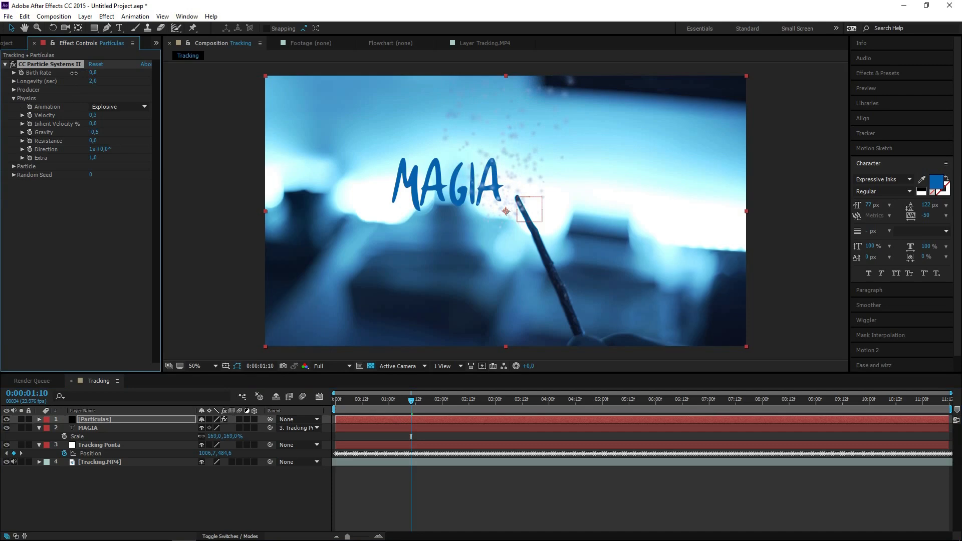
{"action": "left_click_drag", "start_coordinate": [384, 402], "coordinate": [351, 400]}
{"action": "key", "text": "space"}
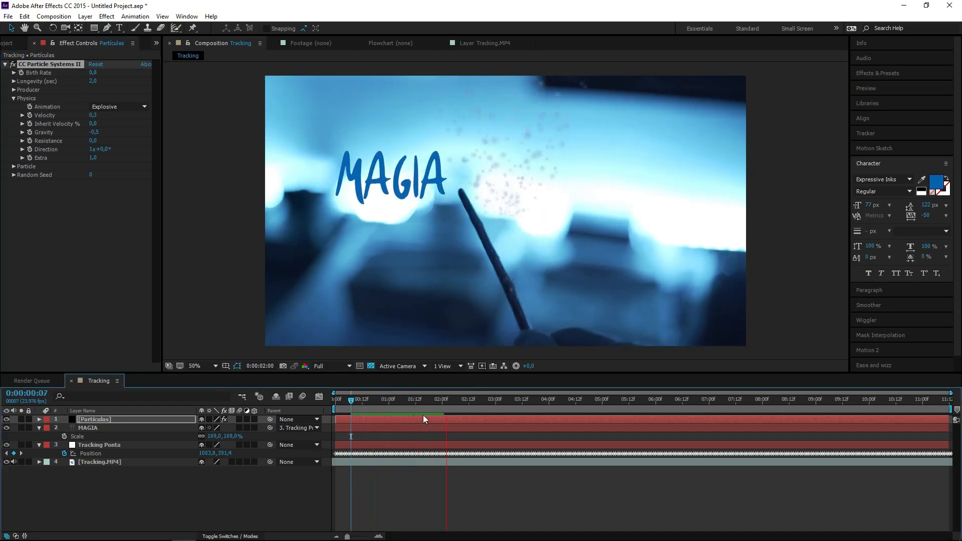
{"action": "key", "text": "space"}
{"action": "left_click_drag", "start_coordinate": [89, 73], "coordinate": [87, 74]}
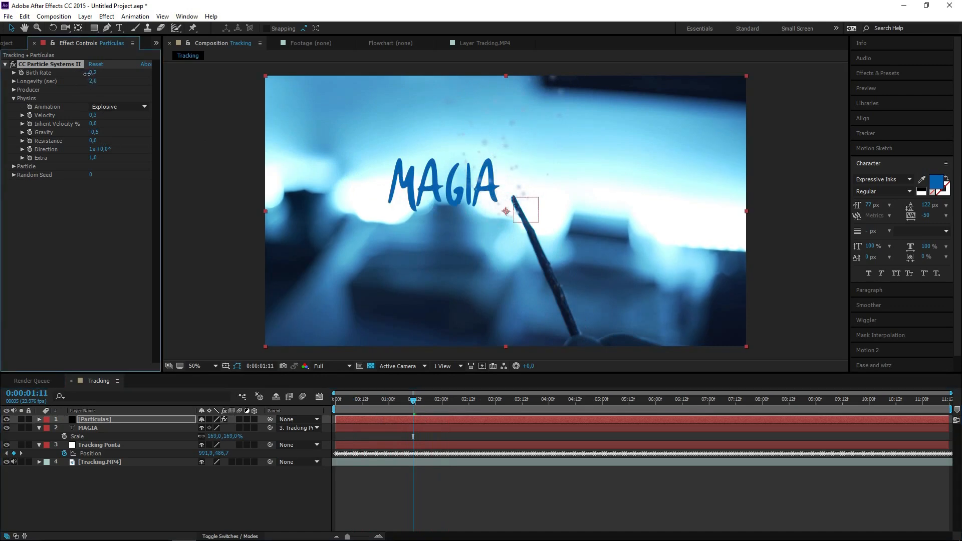
{"action": "left_click_drag", "start_coordinate": [410, 409], "coordinate": [332, 408]}
{"action": "key", "text": "space"}
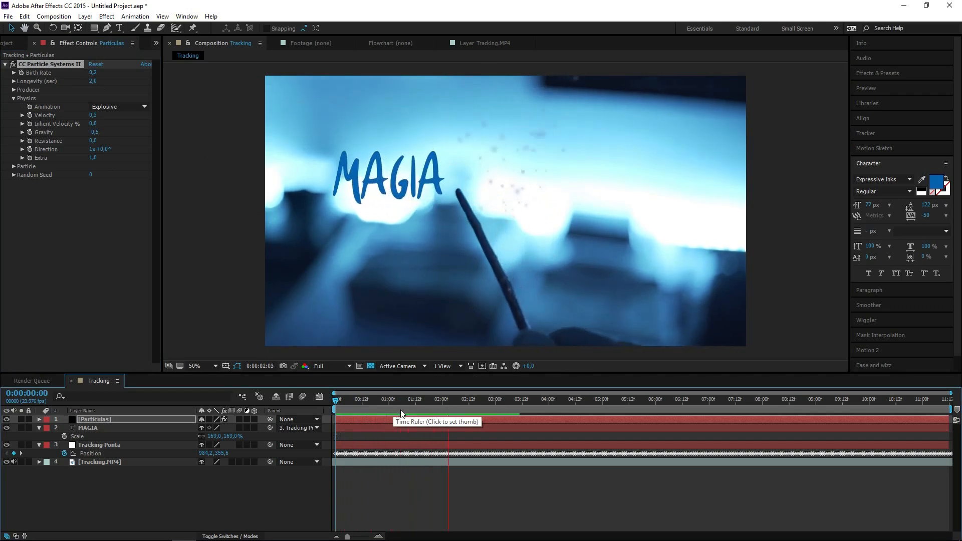
{"action": "key", "text": "space"}
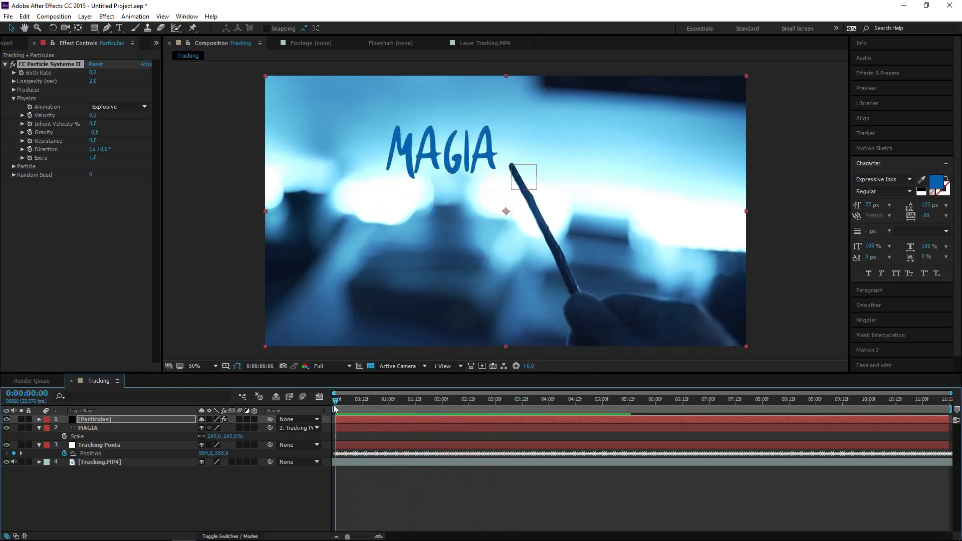
{"action": "left_click_drag", "start_coordinate": [390, 404], "coordinate": [356, 409]}
{"action": "key", "text": "space"}
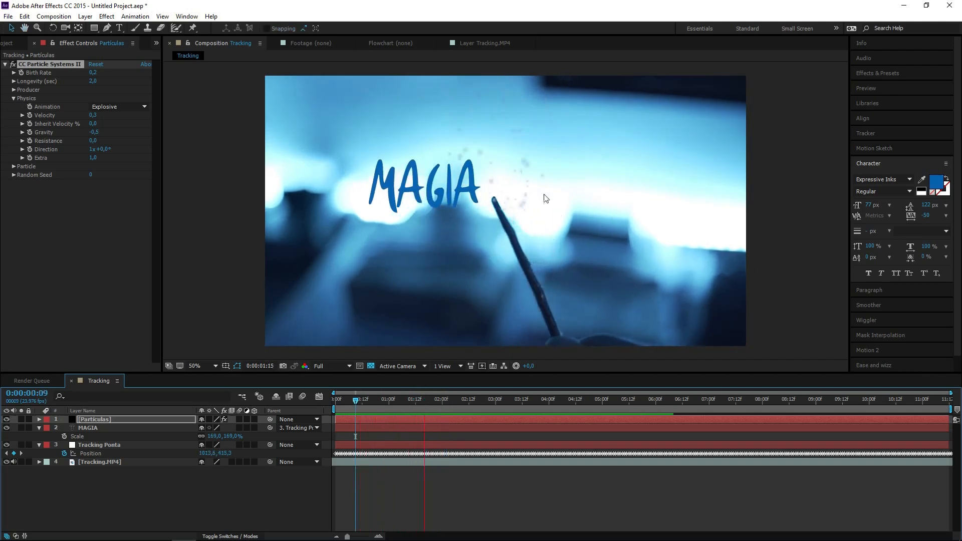
{"action": "key", "text": "space"}
{"action": "left_click", "coordinate": [336, 412]}
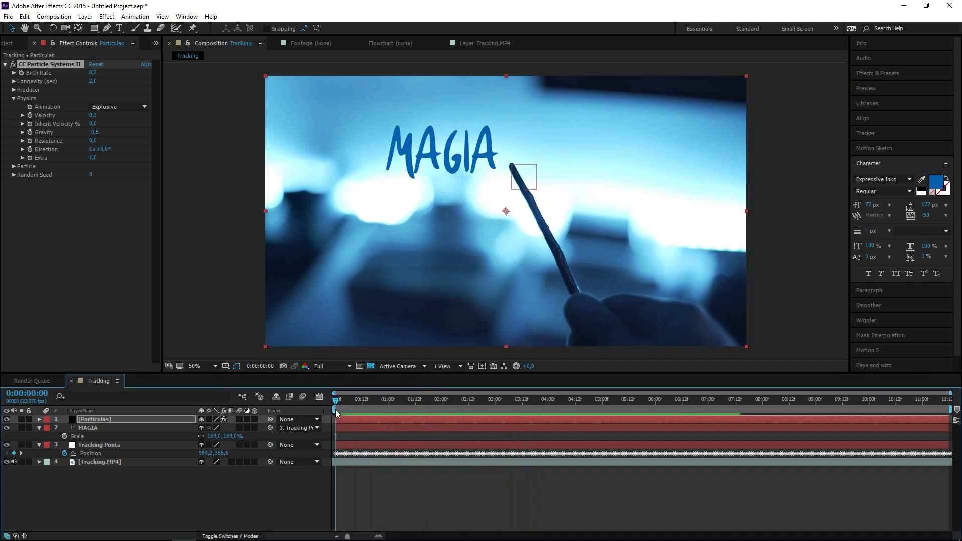
Step: Try moving the particle producer's position at frame 14 and view the Tracking Ponta null's motion path
{"action": "left_click", "coordinate": [16, 99]}
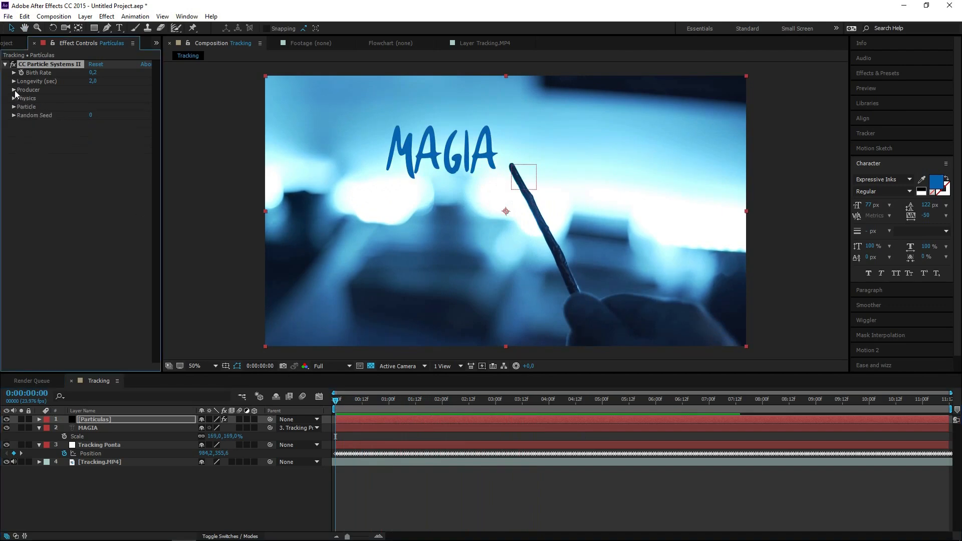
{"action": "left_click", "coordinate": [14, 90]}
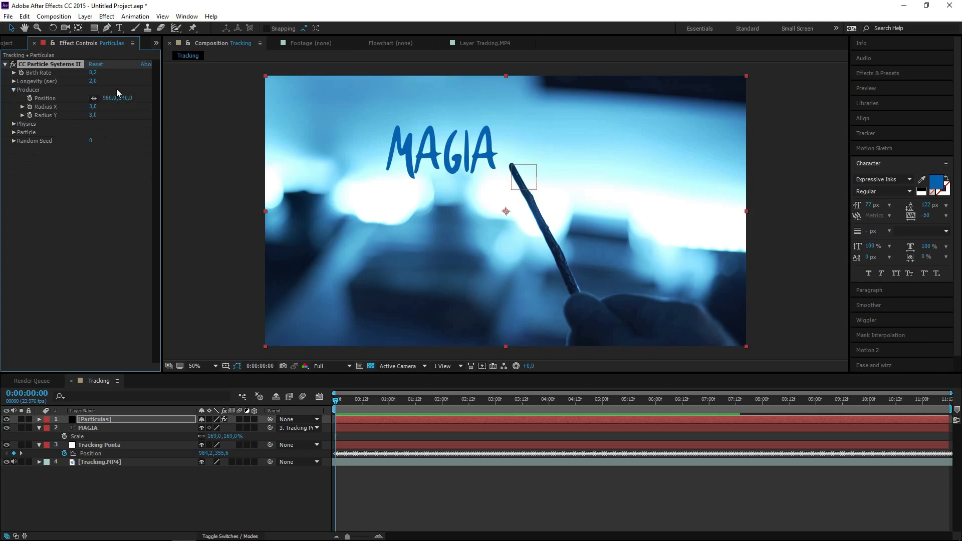
{"action": "left_click_drag", "start_coordinate": [338, 401], "coordinate": [366, 403]}
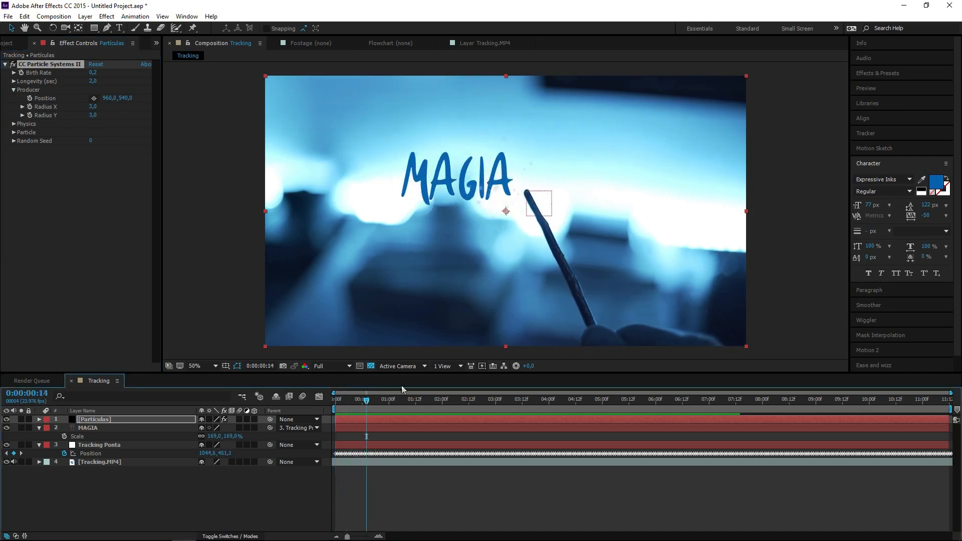
{"action": "mouse_move", "coordinate": [123, 98]}
{"action": "left_mouse_down"}
{"action": "mouse_move", "coordinate": [217, 111]}
{"action": "mouse_move", "coordinate": [100, 109]}
{"action": "left_mouse_up"}
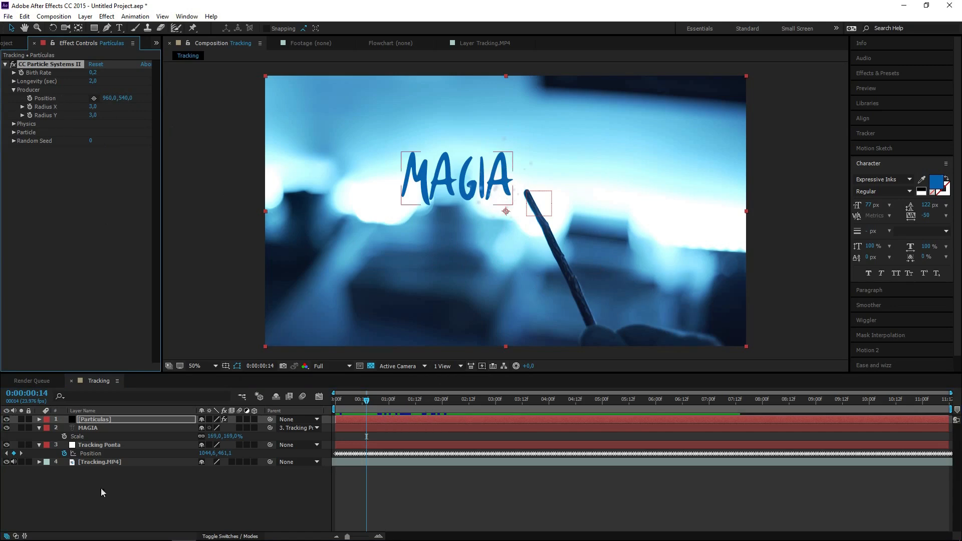
{"action": "left_click", "coordinate": [122, 444]}
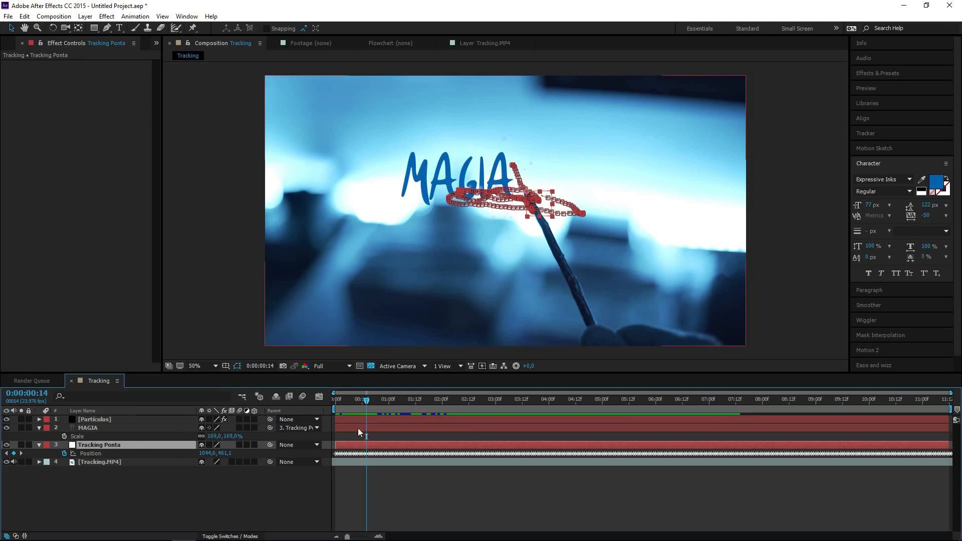
{"action": "left_click", "coordinate": [417, 489]}
Step: At the composition's first frame, place the Particulas layer's producer position on the stick tip, at 982,0, 356,0
{"action": "left_click_drag", "start_coordinate": [364, 398], "coordinate": [328, 414]}
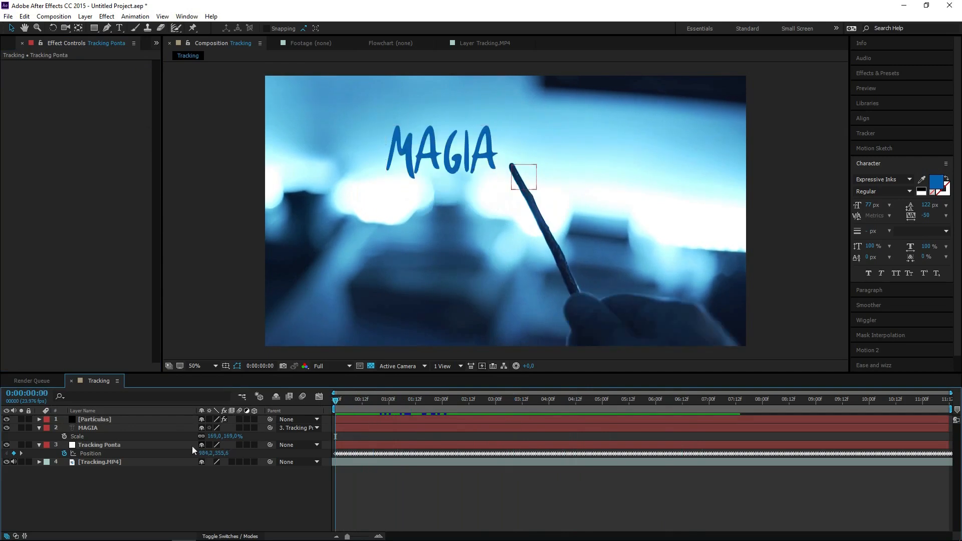
{"action": "left_click", "coordinate": [121, 420]}
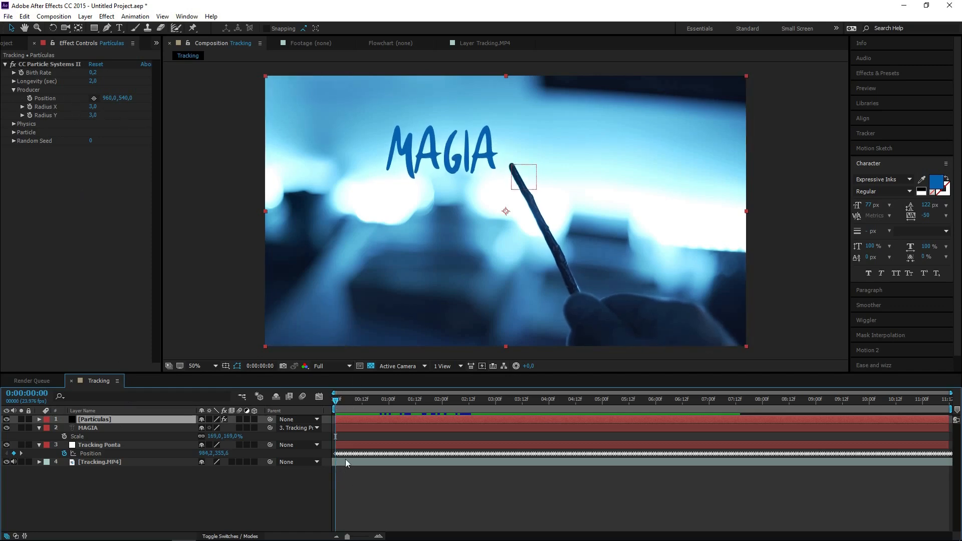
{"action": "left_click", "coordinate": [93, 99]}
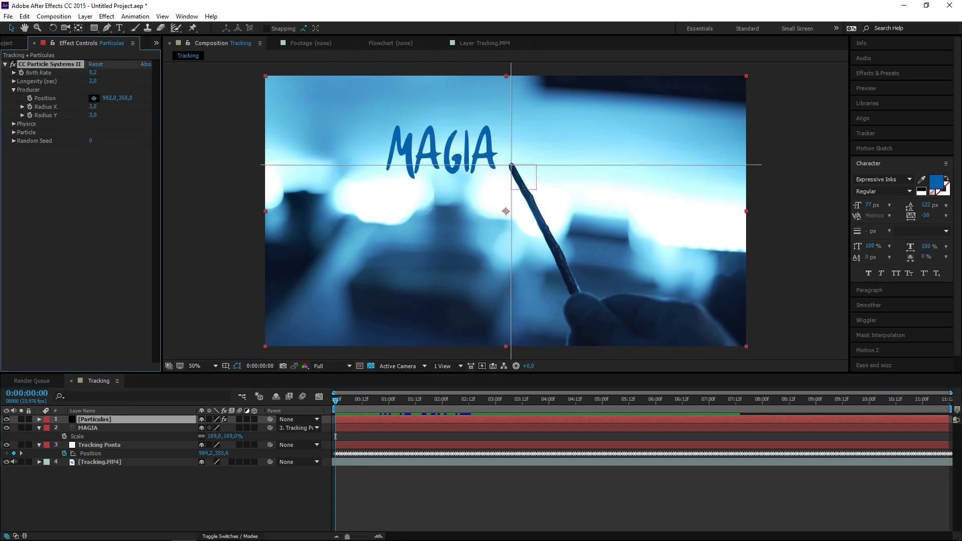
{"action": "left_click", "coordinate": [511, 165]}
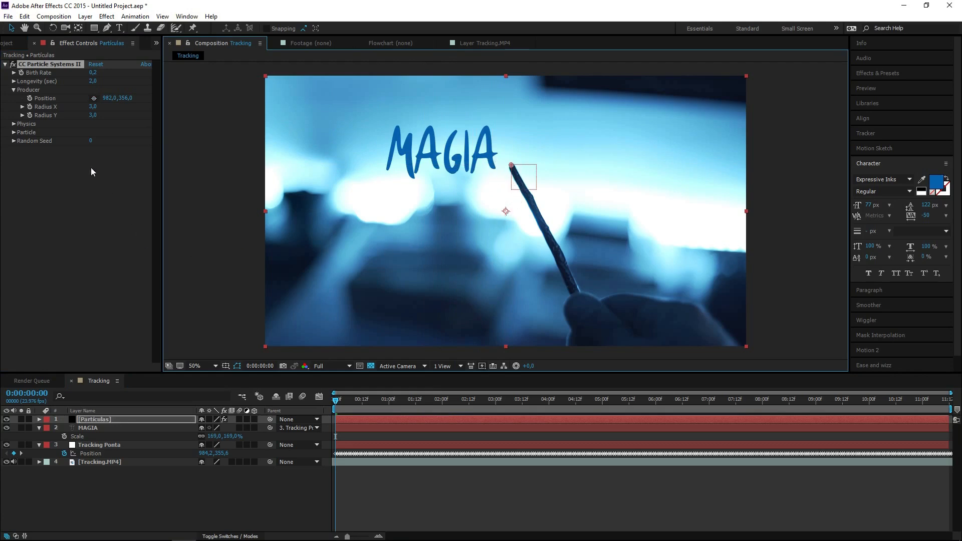
Step: Link the particle producer's position to the Tracking Ponta null's position with an expression, and preview the motion
{"action": "left_click", "coordinate": [29, 98], "text": "alt"}
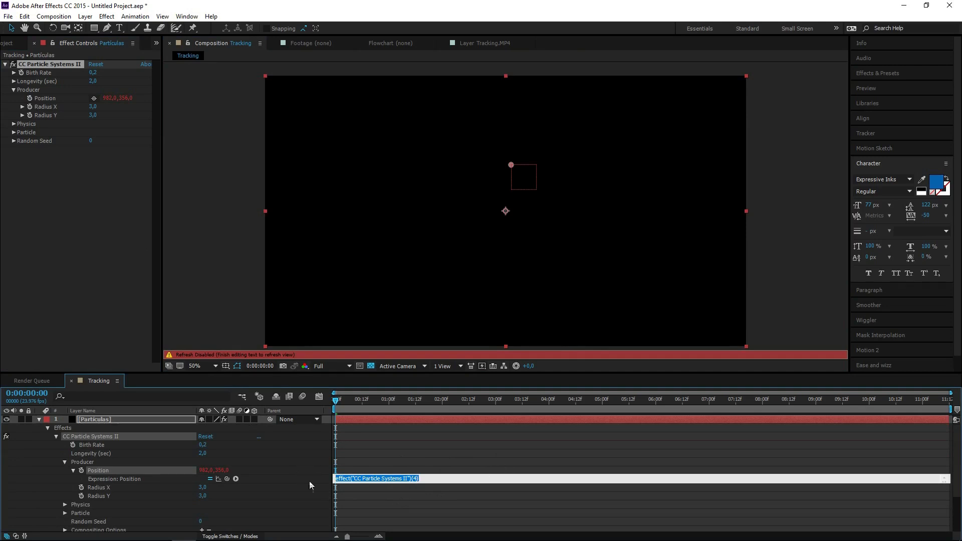
{"action": "scroll", "coordinate": [265, 469], "scroll_direction": "down", "scroll_amount": 1}
{"action": "left_click", "coordinate": [395, 452]}
{"action": "scroll", "coordinate": [270, 447], "scroll_direction": "down", "scroll_amount": 1}
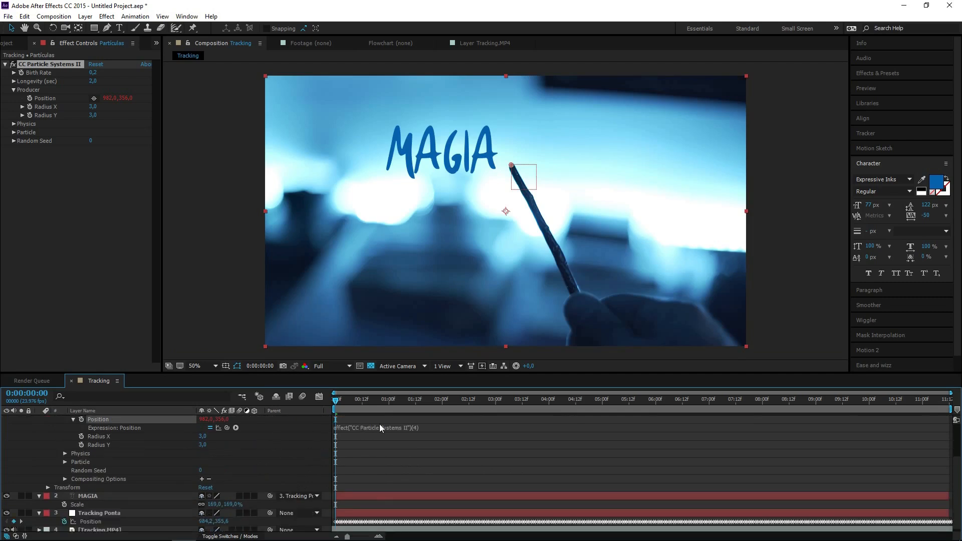
{"action": "left_click", "coordinate": [104, 513]}
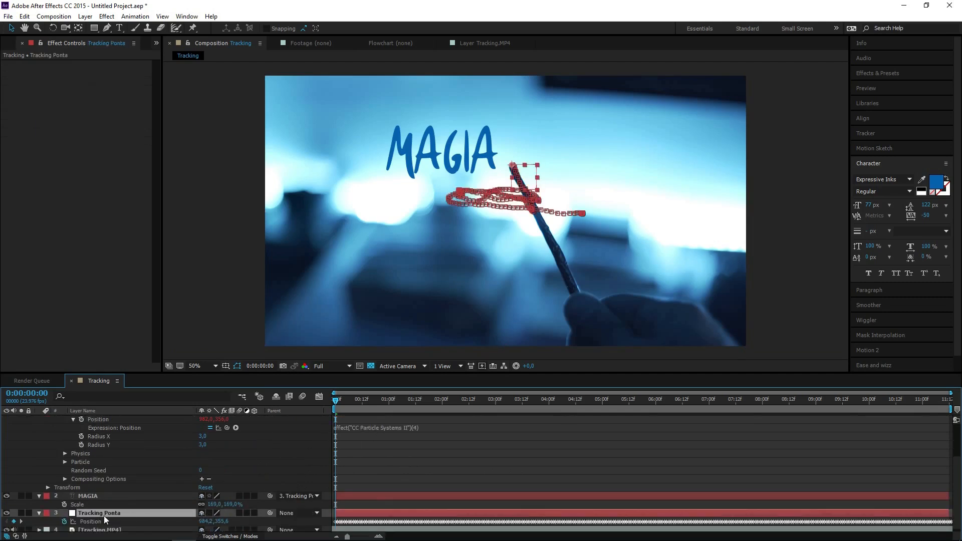
{"action": "scroll", "coordinate": [104, 515], "scroll_direction": "up", "scroll_amount": 1}
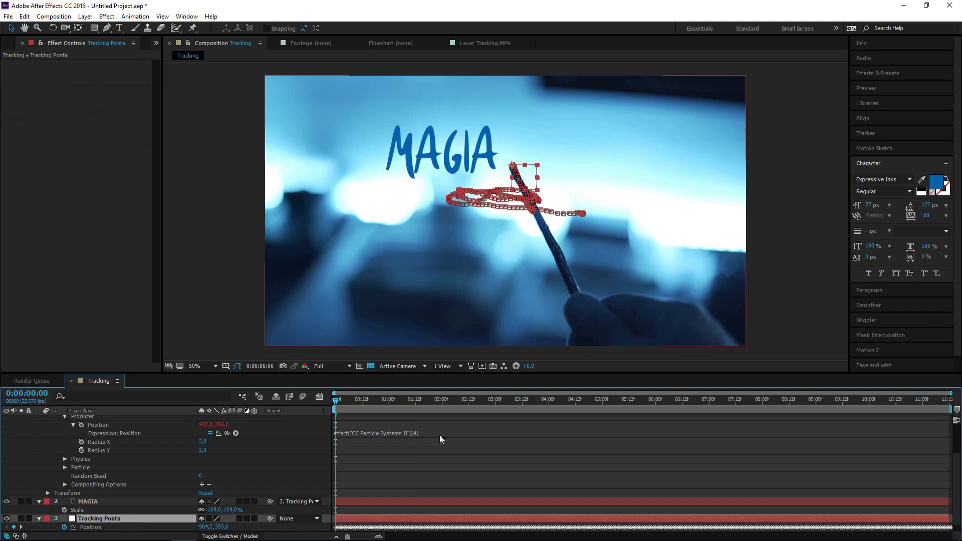
{"action": "left_click", "coordinate": [405, 433]}
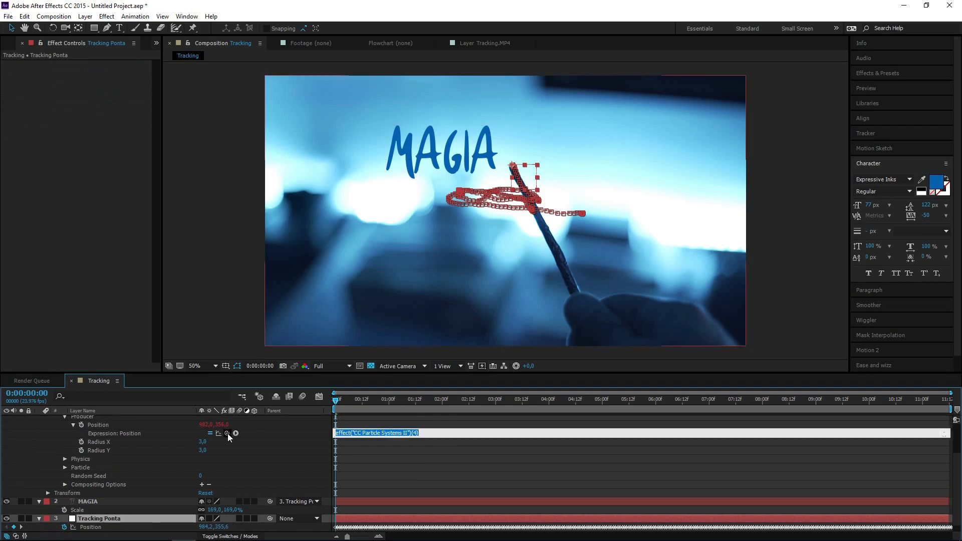
{"action": "left_click_drag", "start_coordinate": [227, 433], "coordinate": [126, 521]}
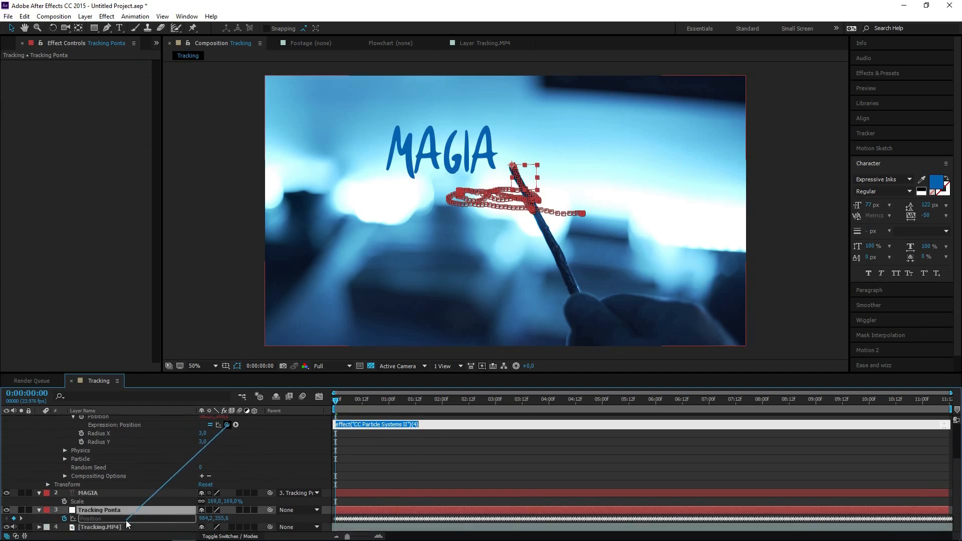
{"action": "key", "text": "KP_Enter"}
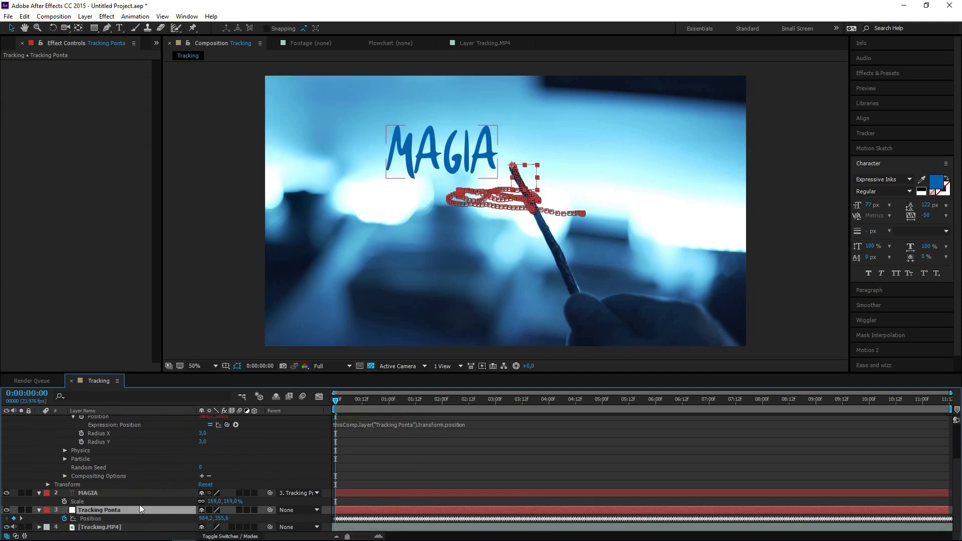
{"action": "left_click", "coordinate": [447, 462]}
{"action": "key", "text": "space"}
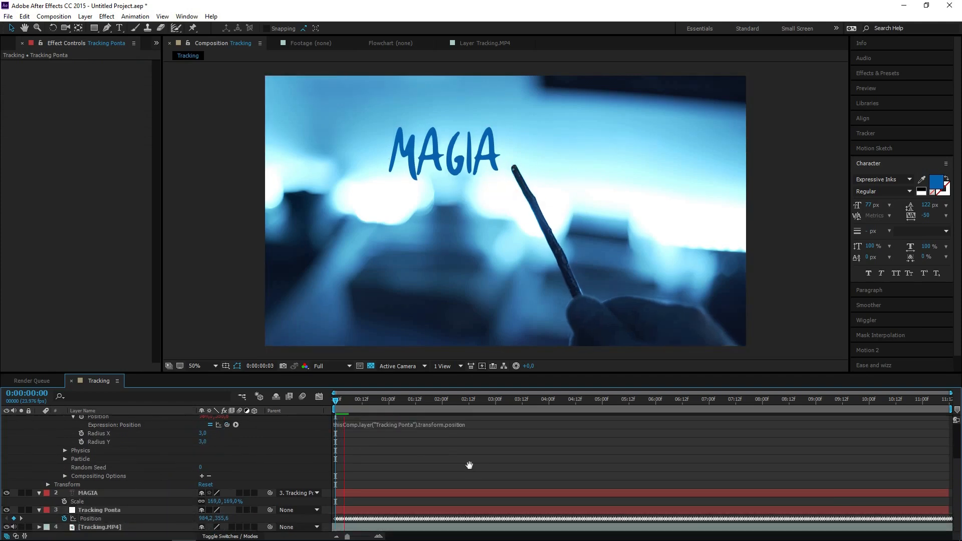